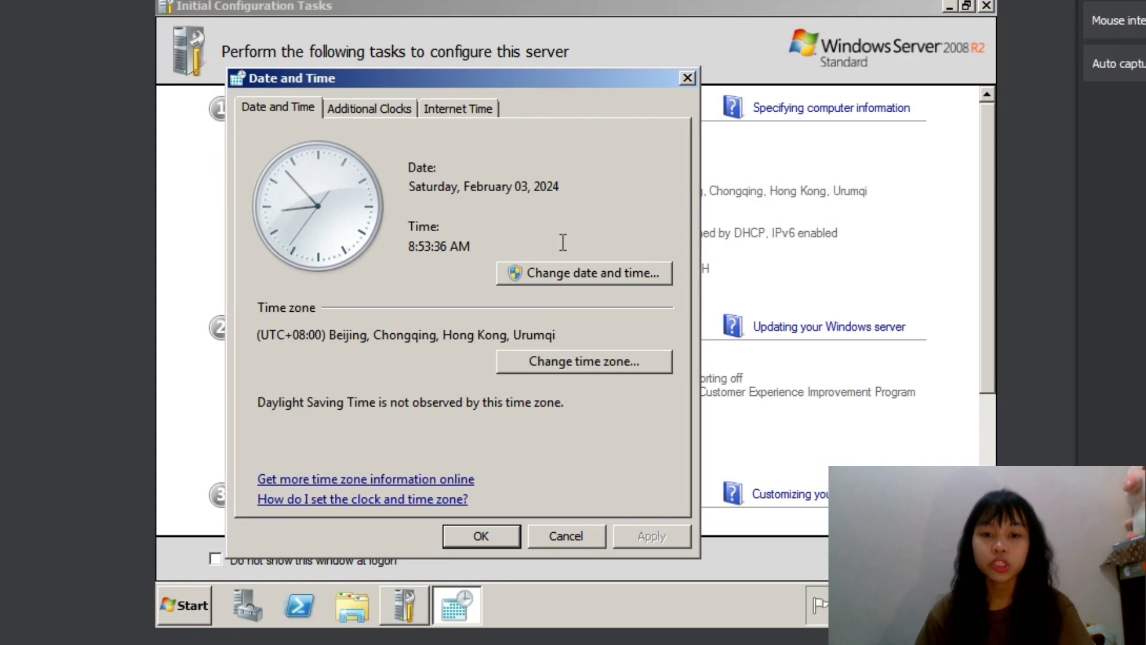
Set the server's time zone to (UTC+08:00) Beijing, Chongqing, Hong Kong, Urumqi and confirm the date and time settings
click(553, 364)
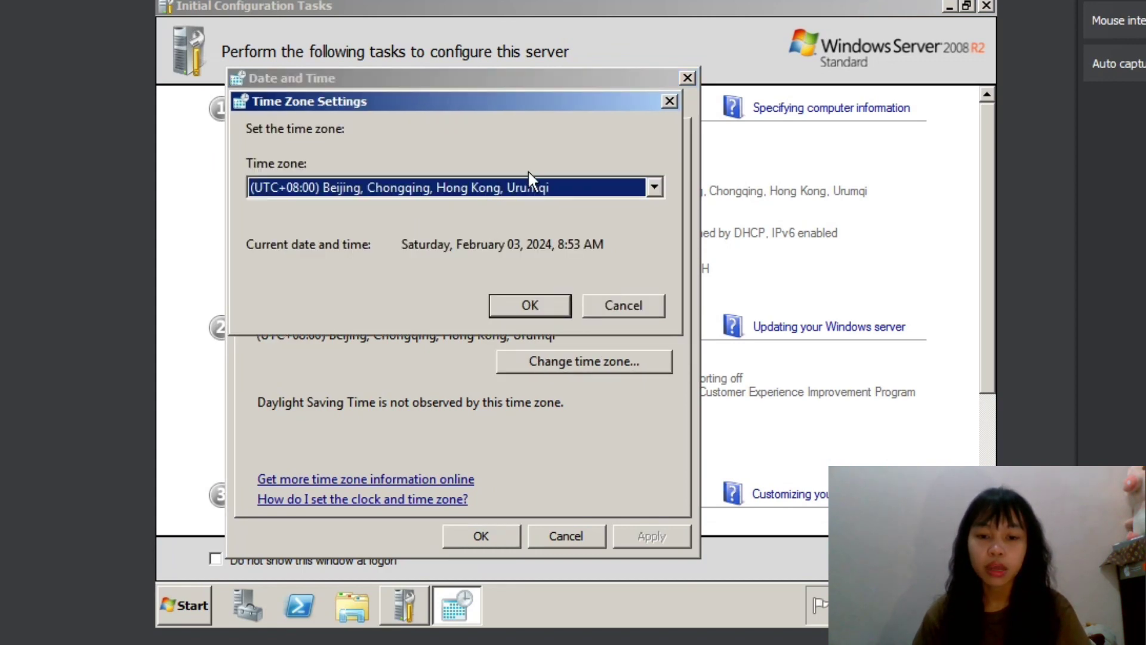
click(564, 187)
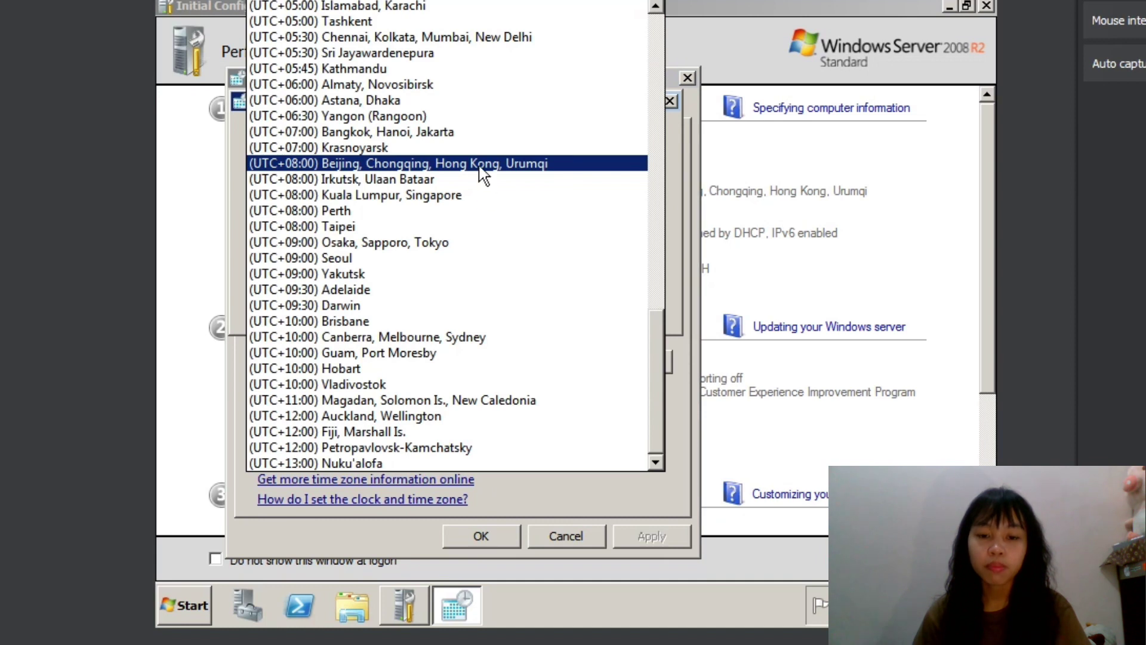
click(446, 163)
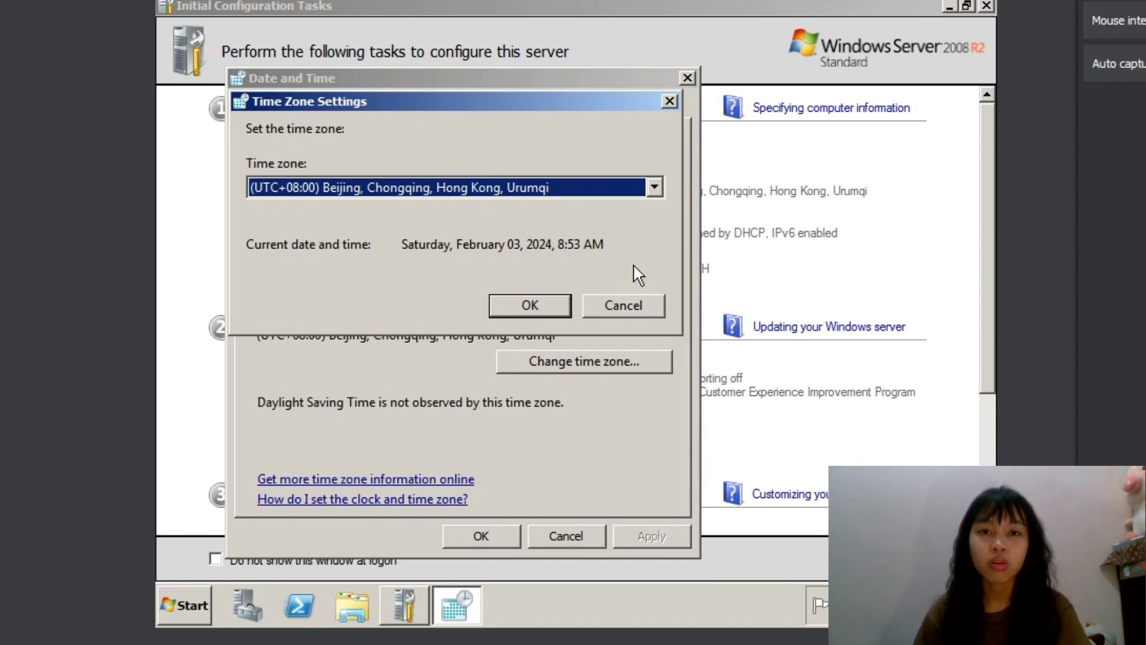
drag(605, 244, 339, 252)
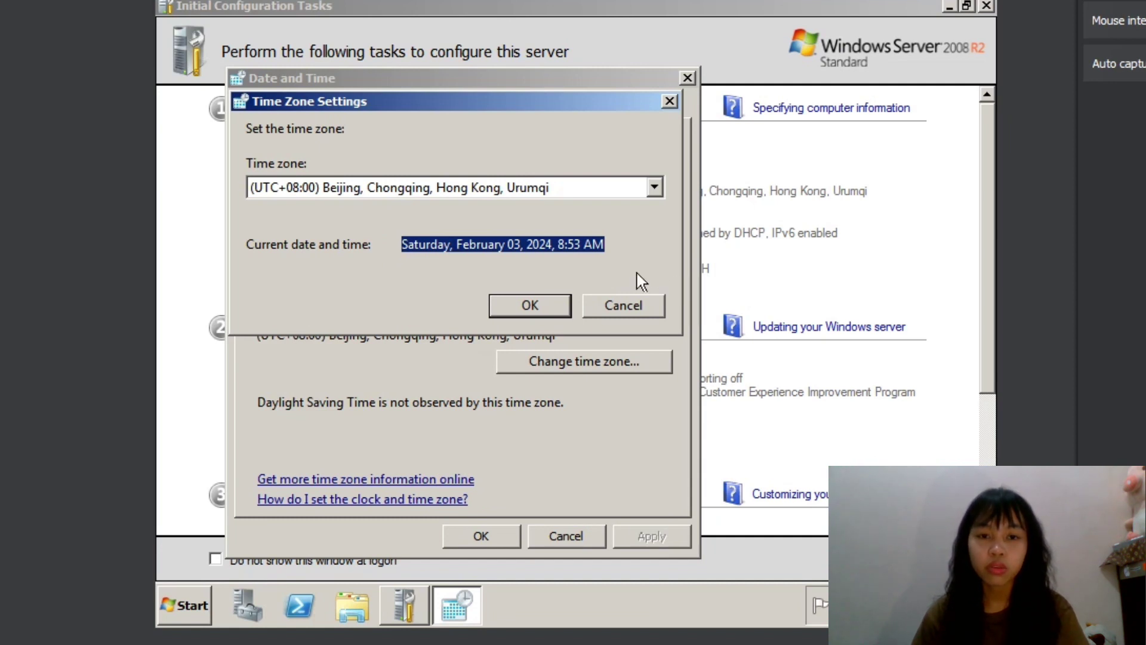
click(517, 304)
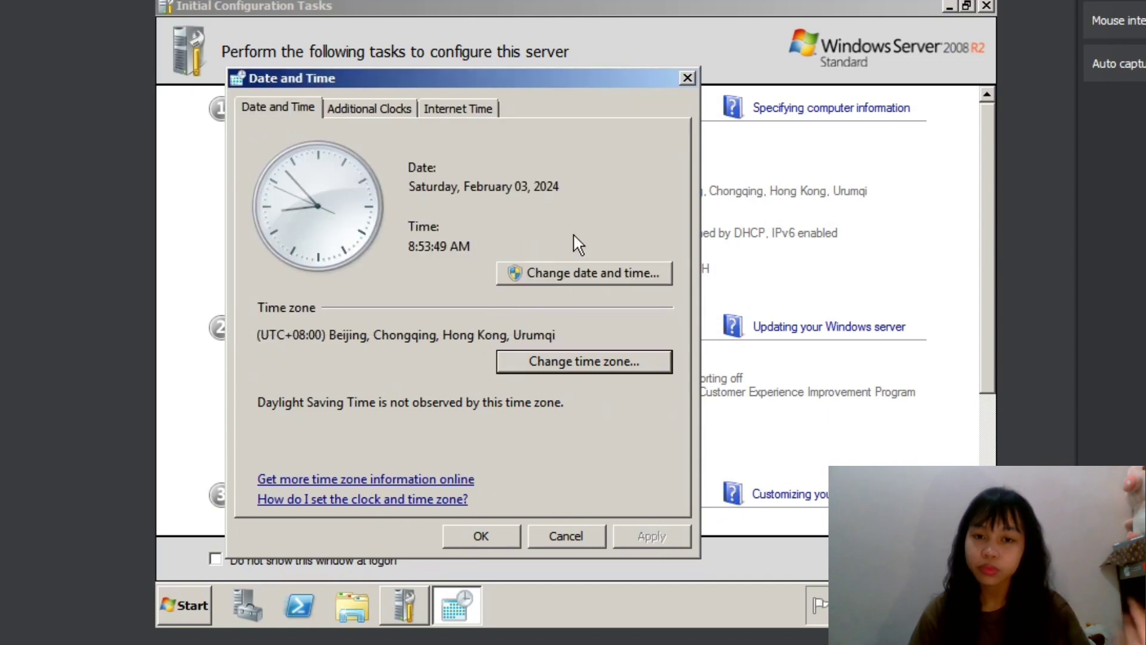
click(477, 540)
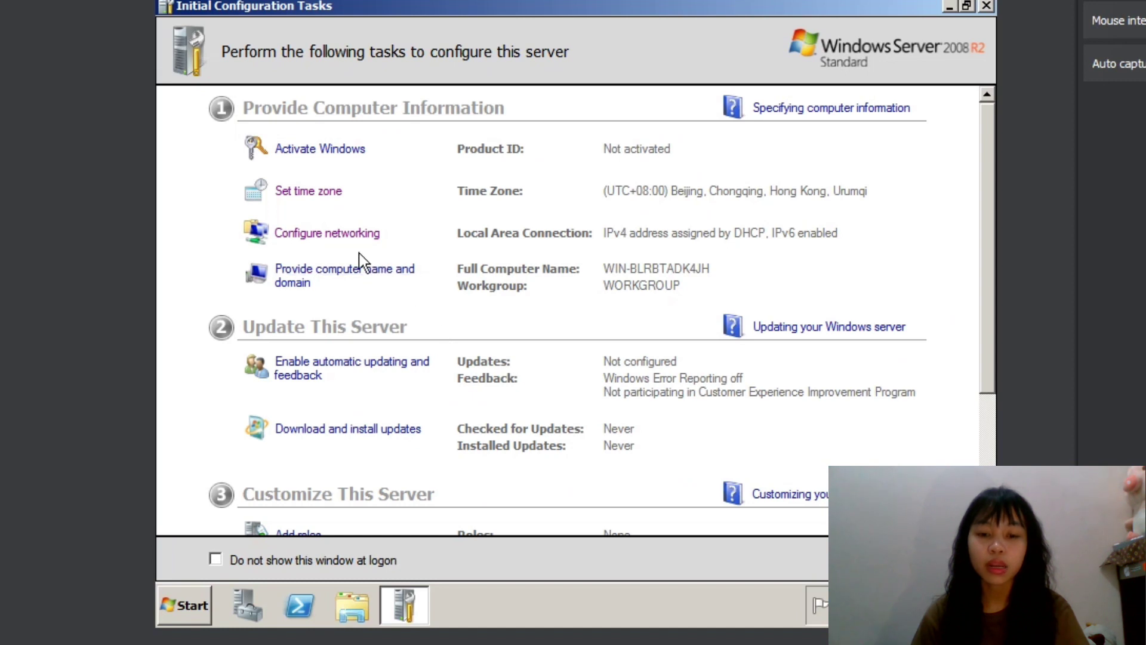
Open the server's network connections from the networking configuration task
click(320, 231)
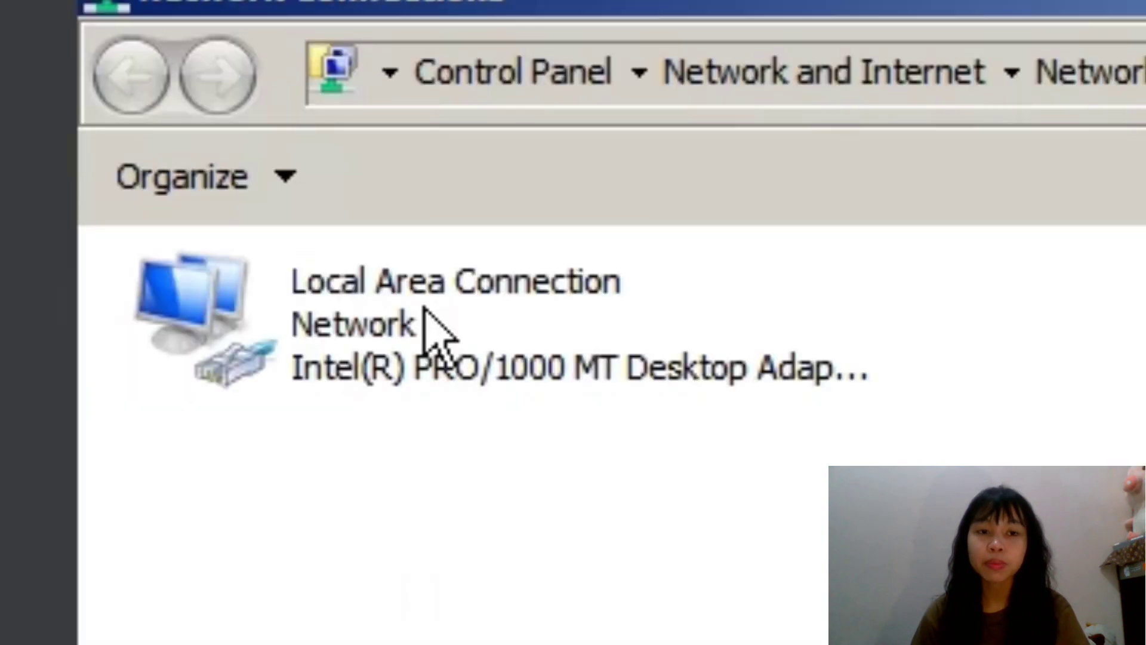
right_click(465, 365)
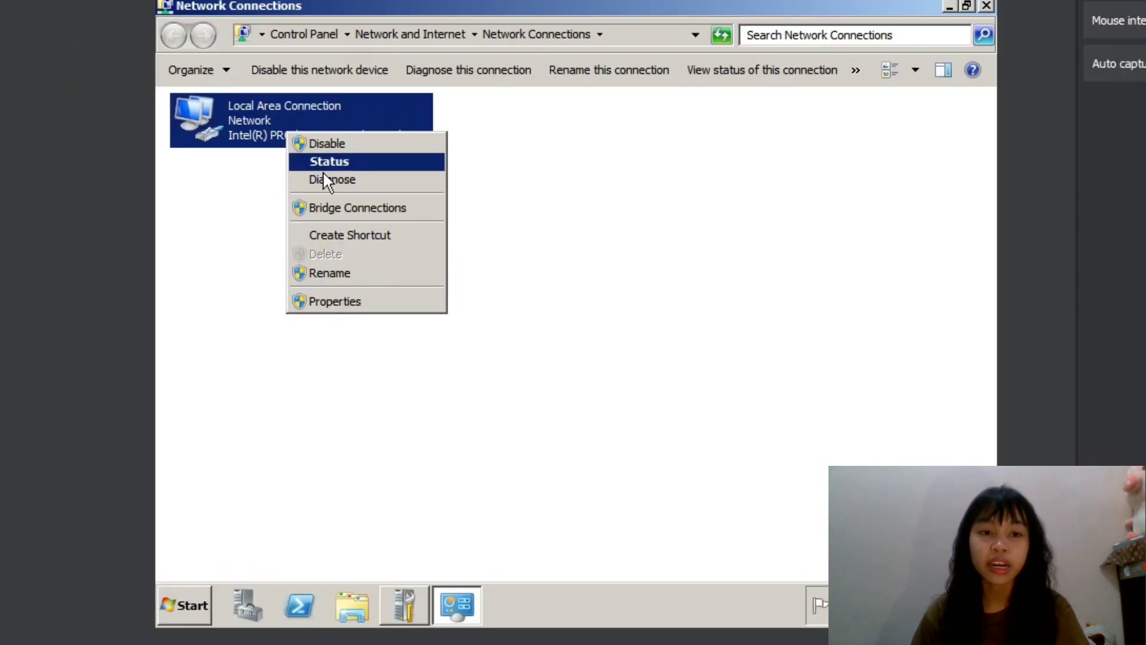
click(335, 326)
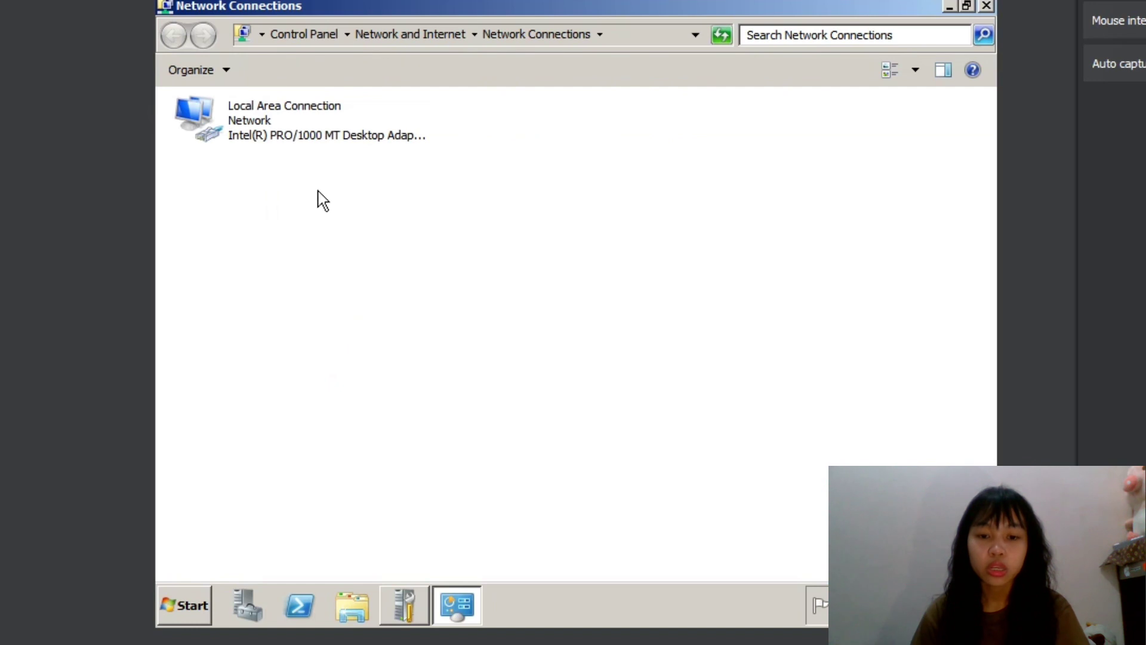
right_click(284, 122)
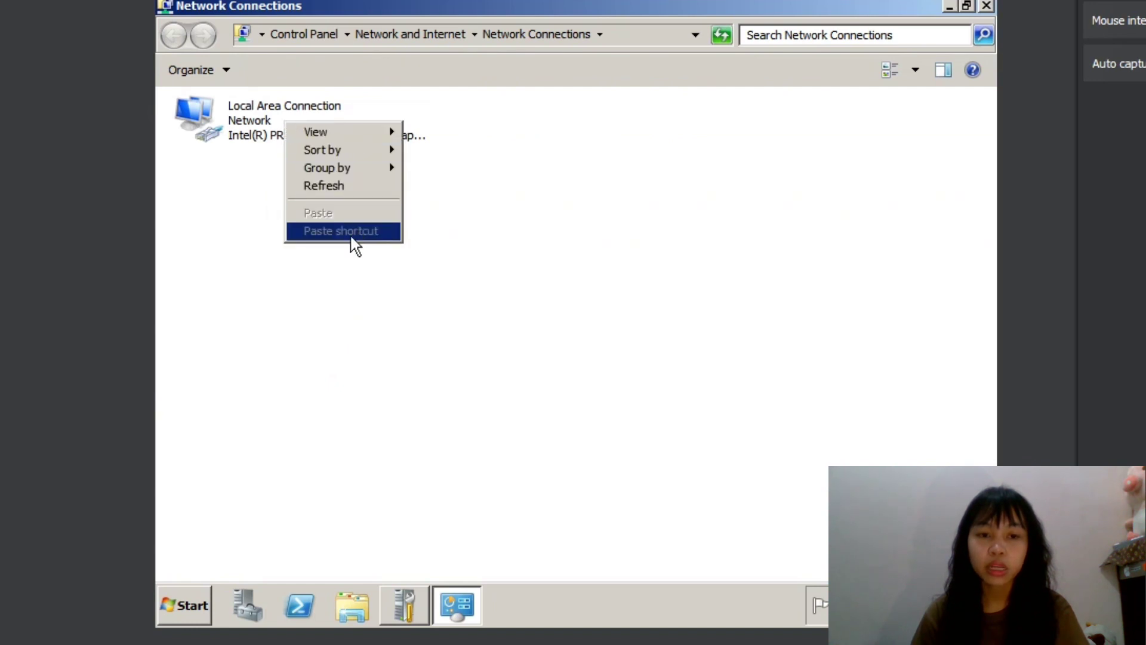
click(217, 107)
right_click(269, 138)
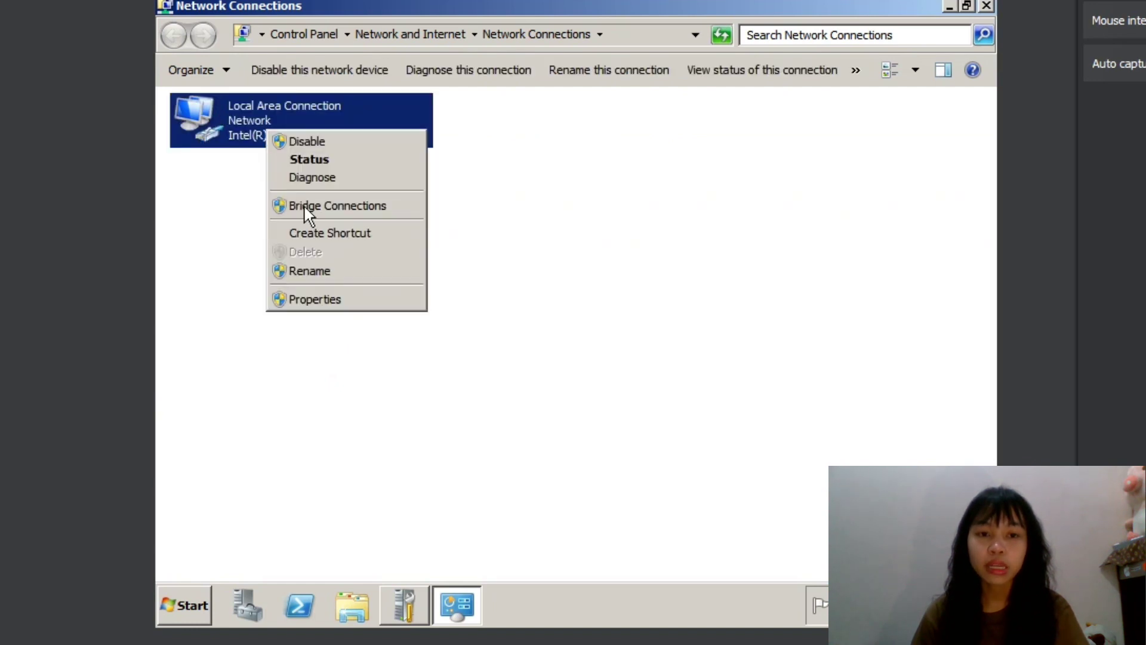
click(316, 300)
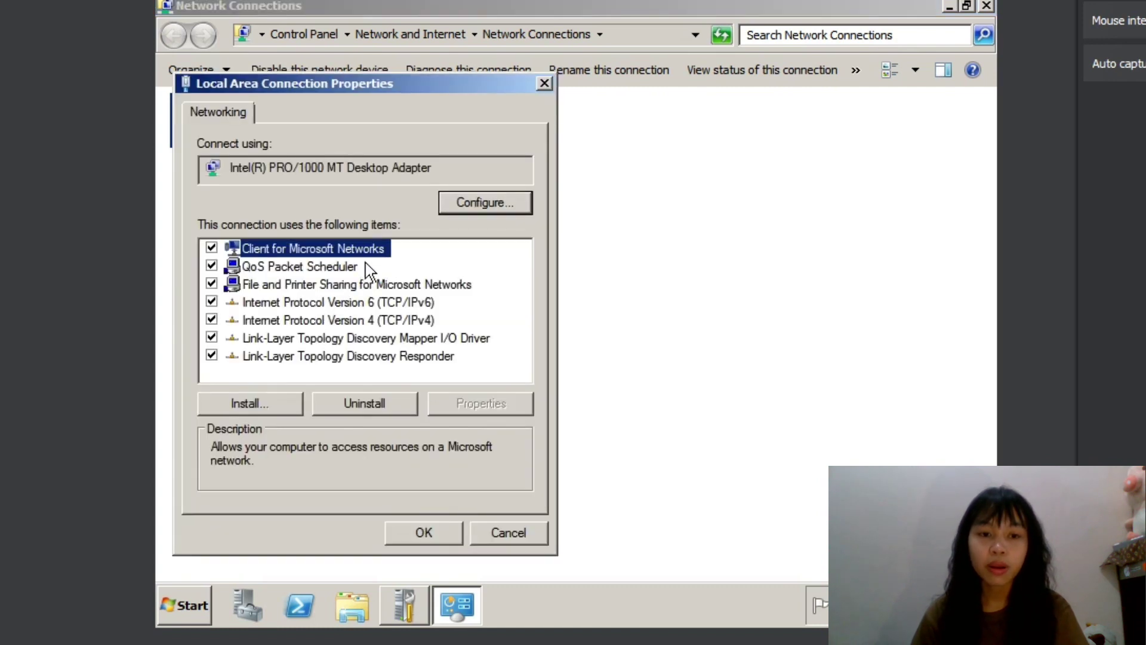
click(331, 321)
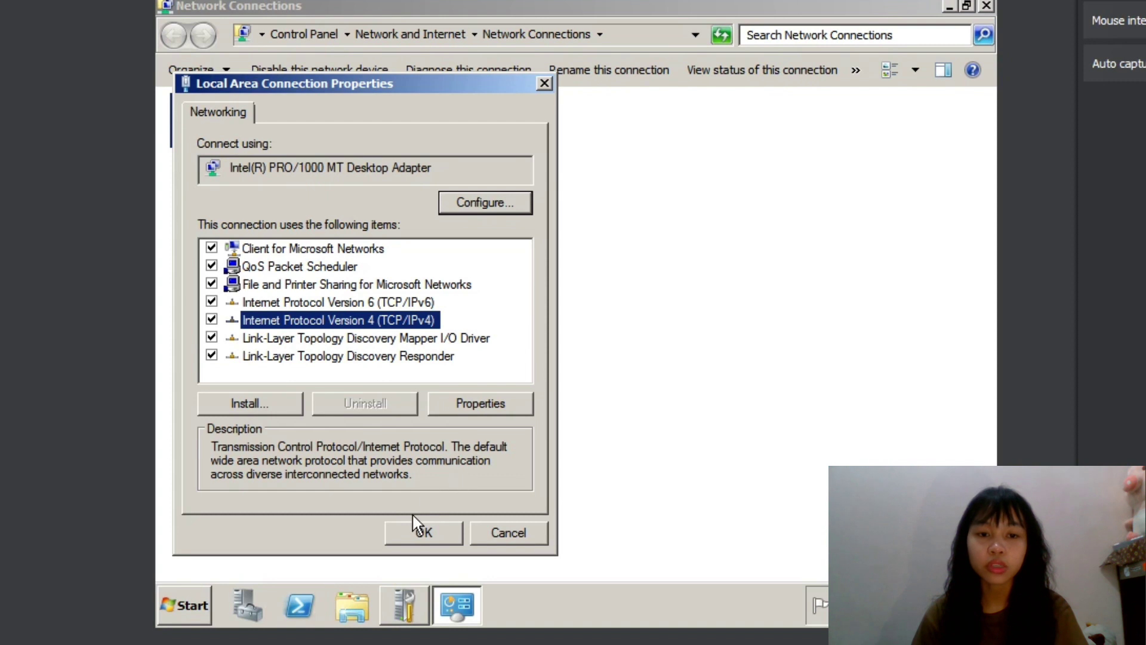
click(412, 540)
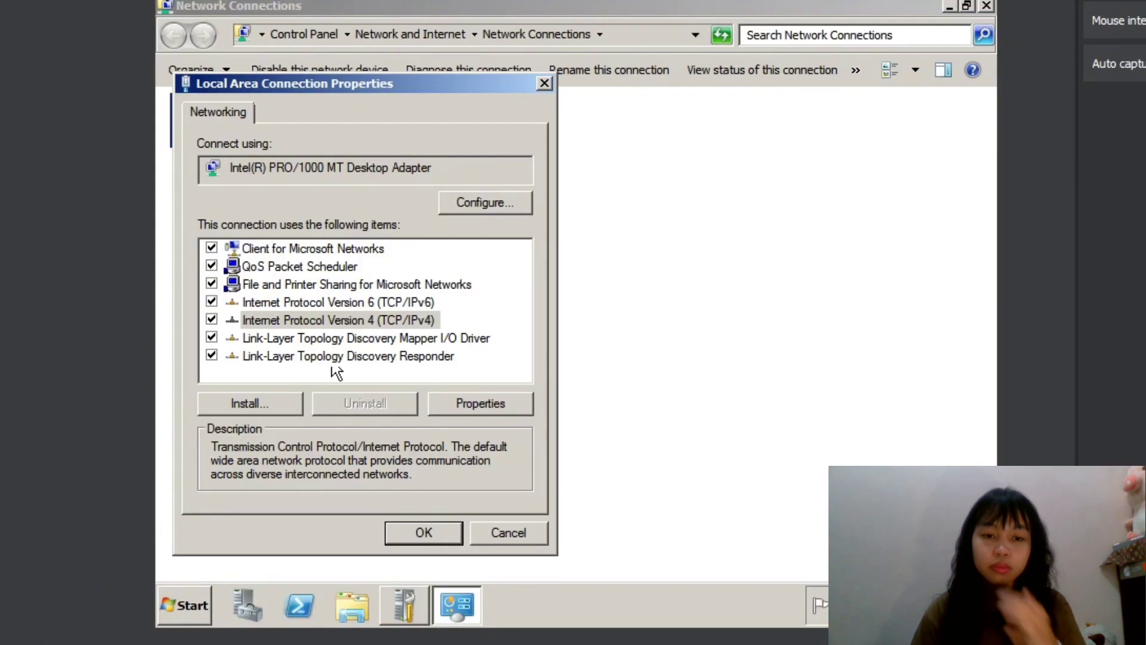
click(317, 326)
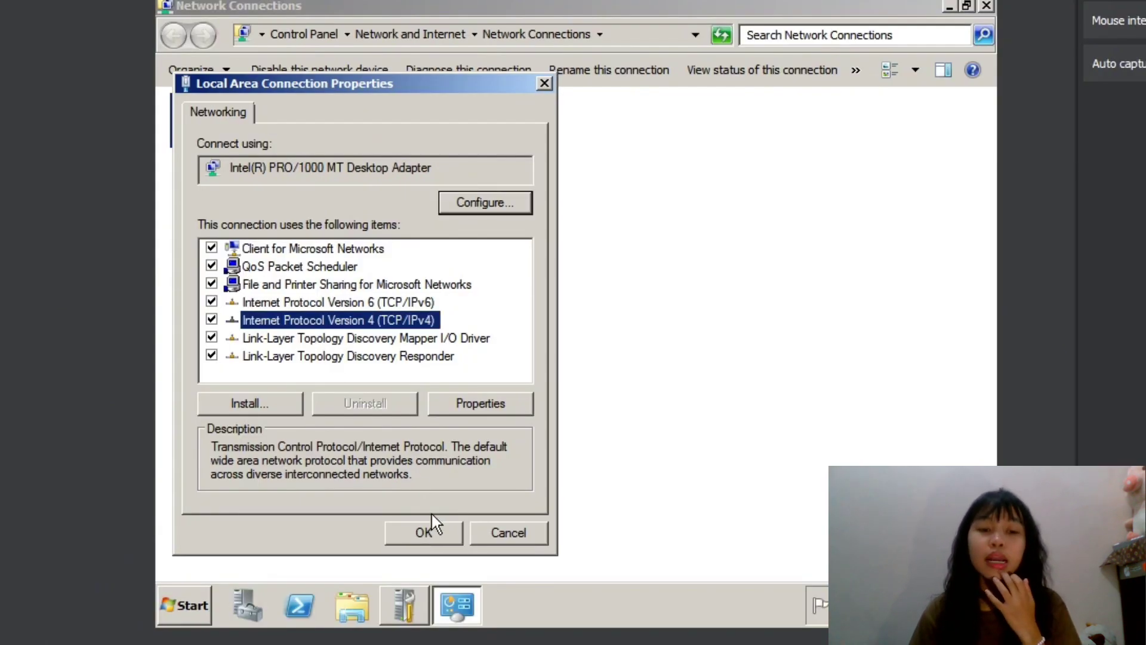
click(427, 539)
Open the Internet Protocol Version 4 (TCP/IPv4) properties of the Local Area Connection
right_click(332, 152)
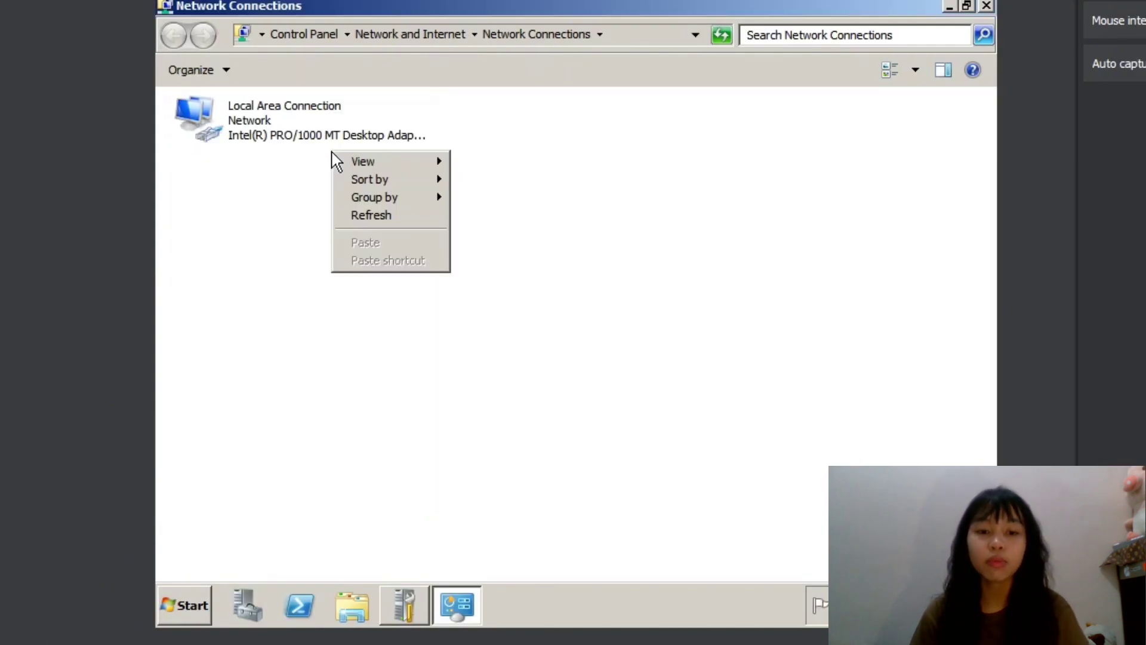
click(314, 100)
right_click(314, 100)
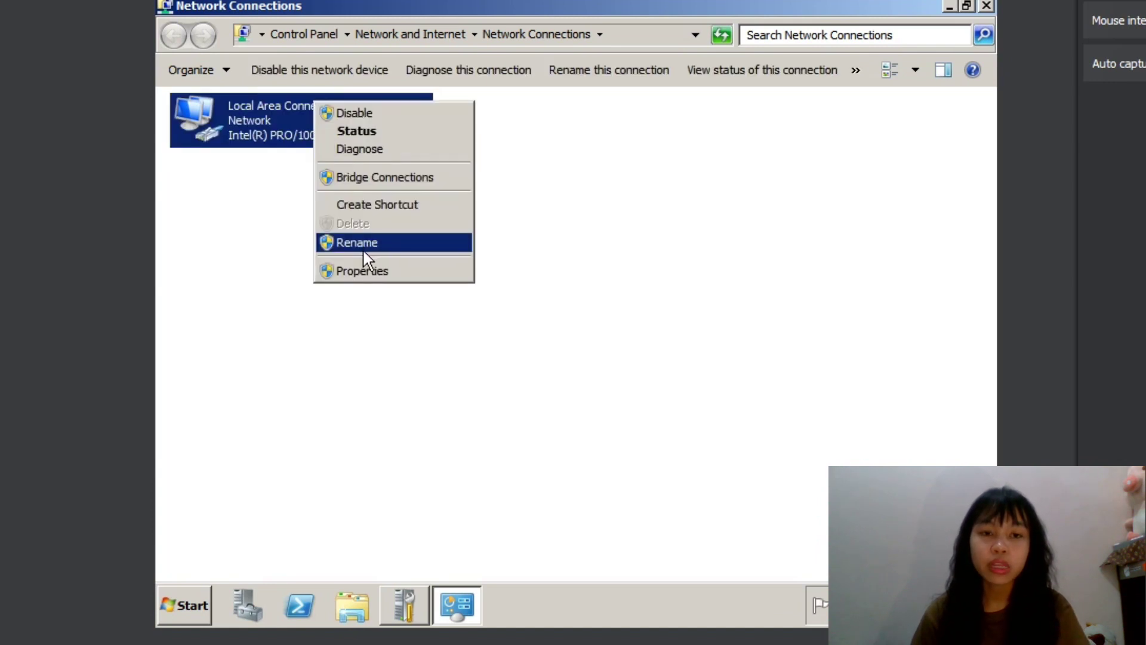
click(364, 270)
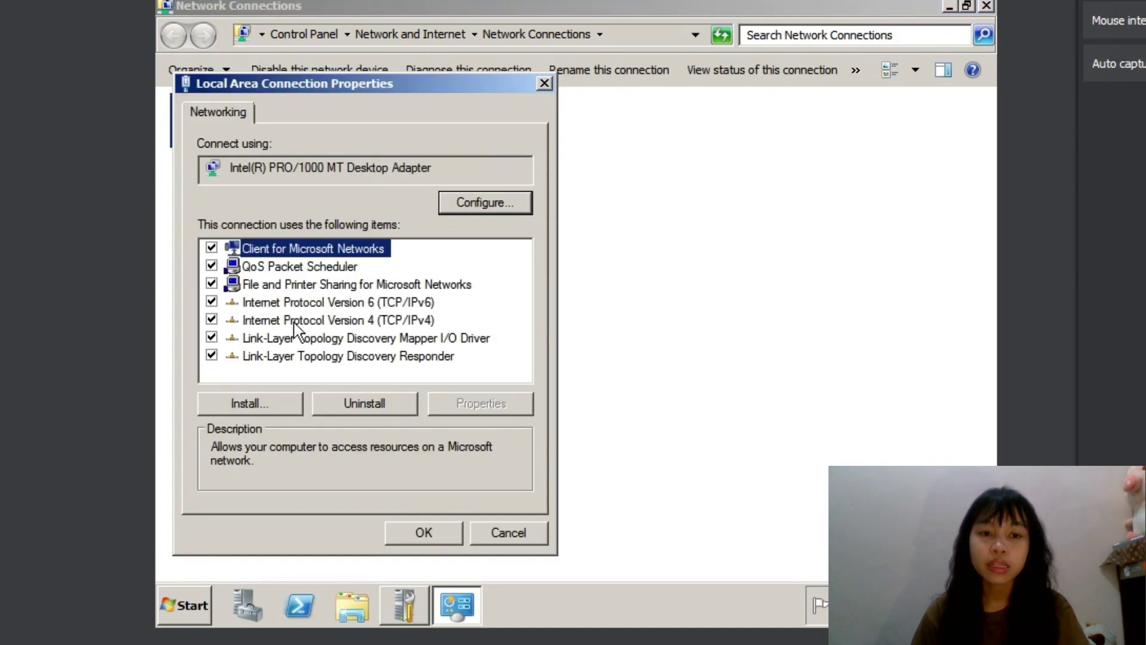
click(344, 302)
click(342, 320)
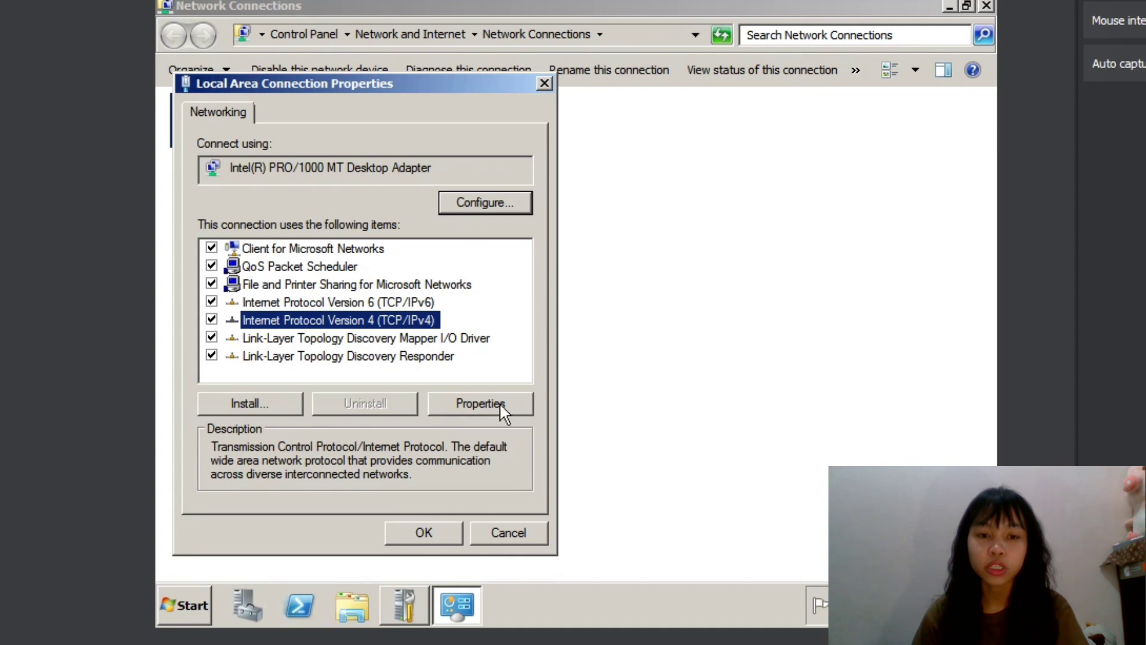
click(481, 404)
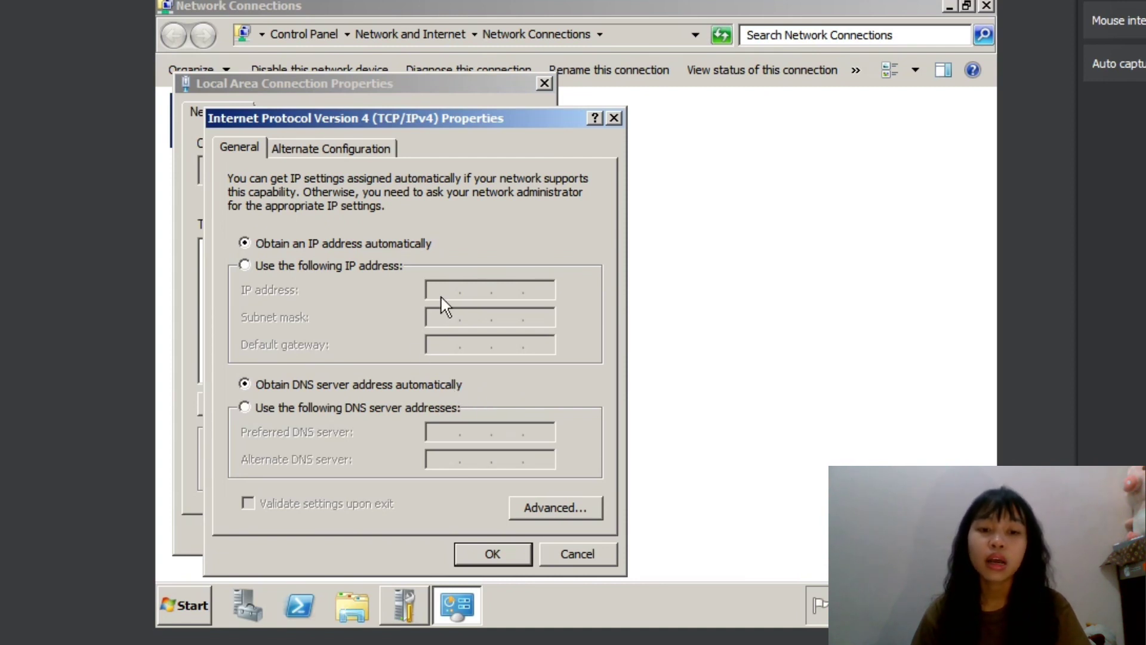
Switch the connection to a manually specified address and set the IP address to 192.168.56.1
click(249, 265)
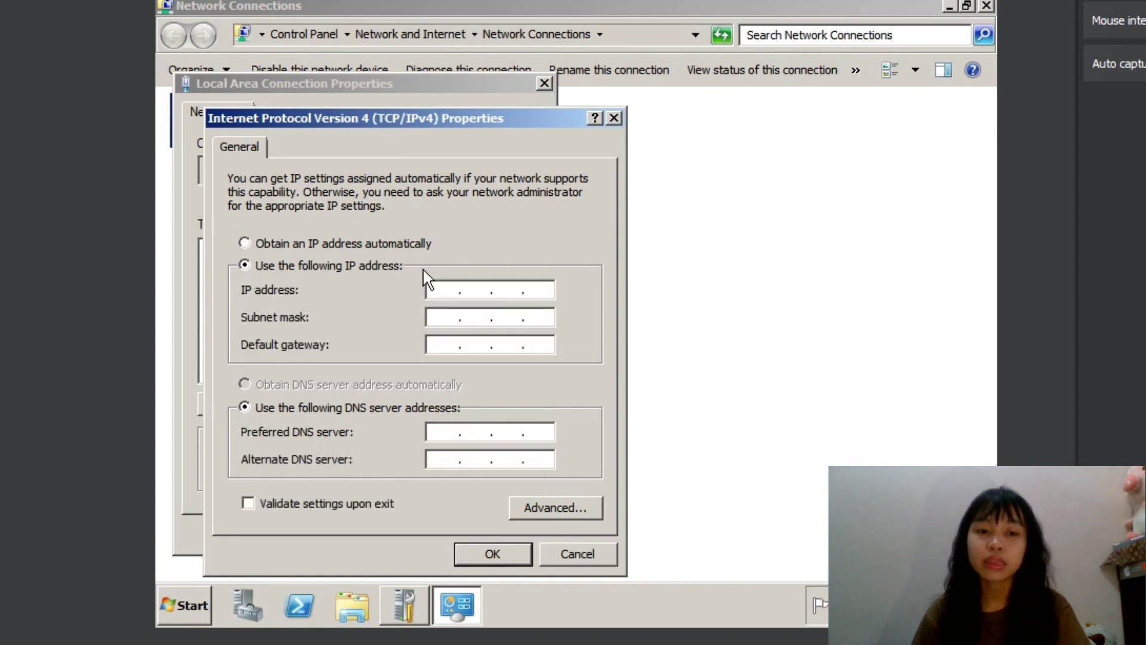
click(443, 289)
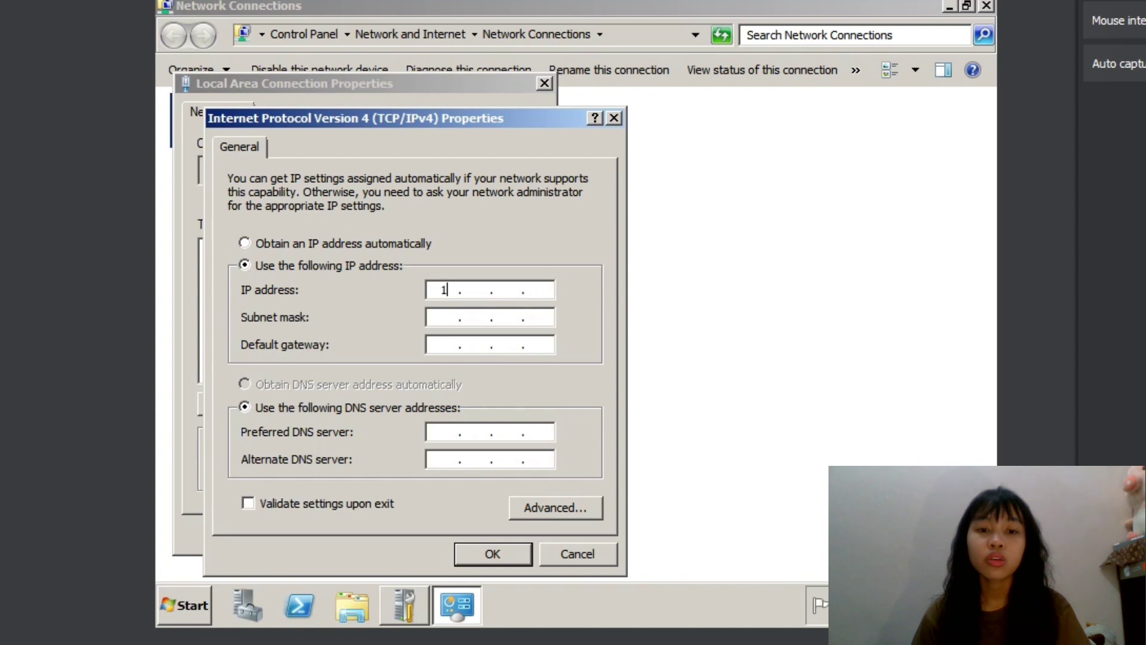
text(19)
text(3)
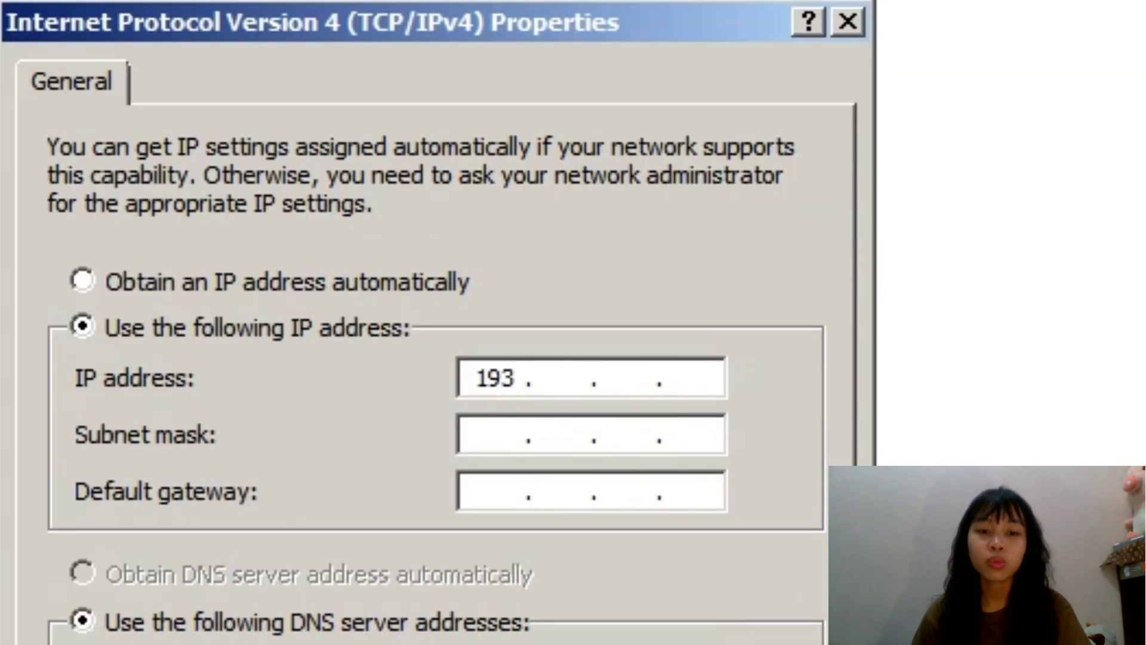
key(BackSpace)
key(BackSpace)
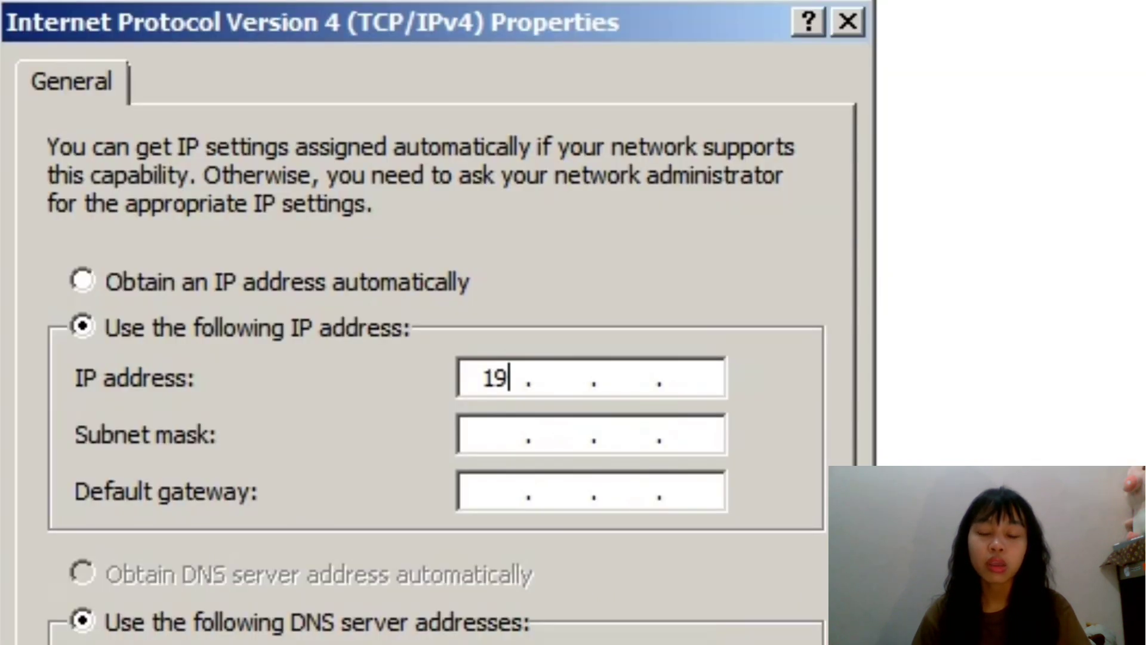
text(2 . )
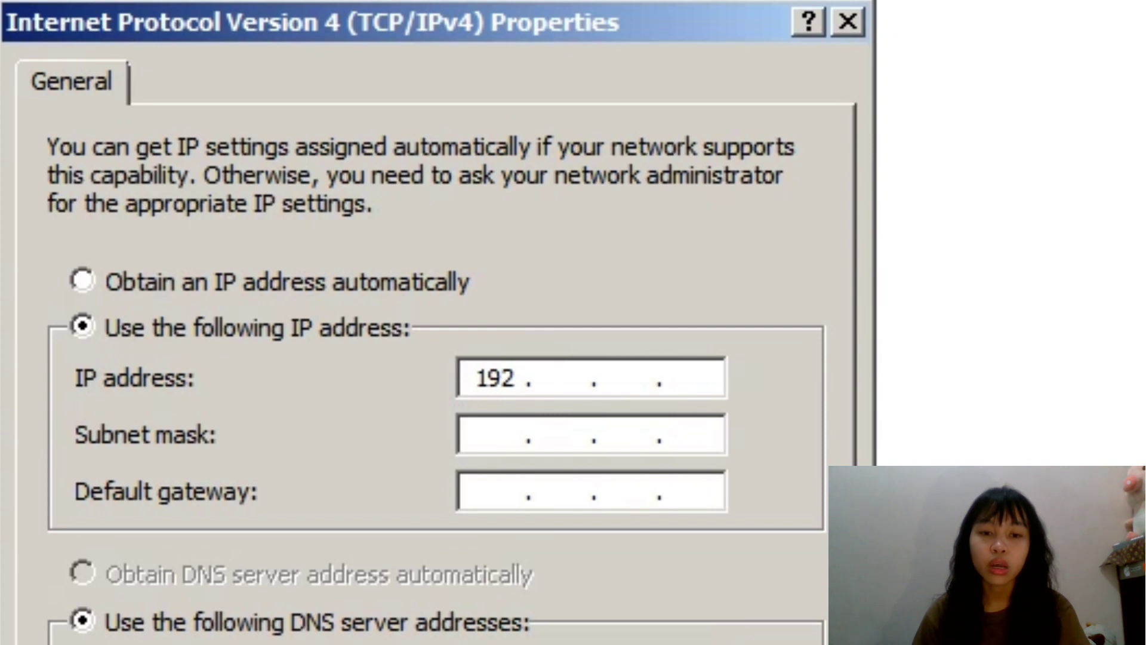
text(168 . )
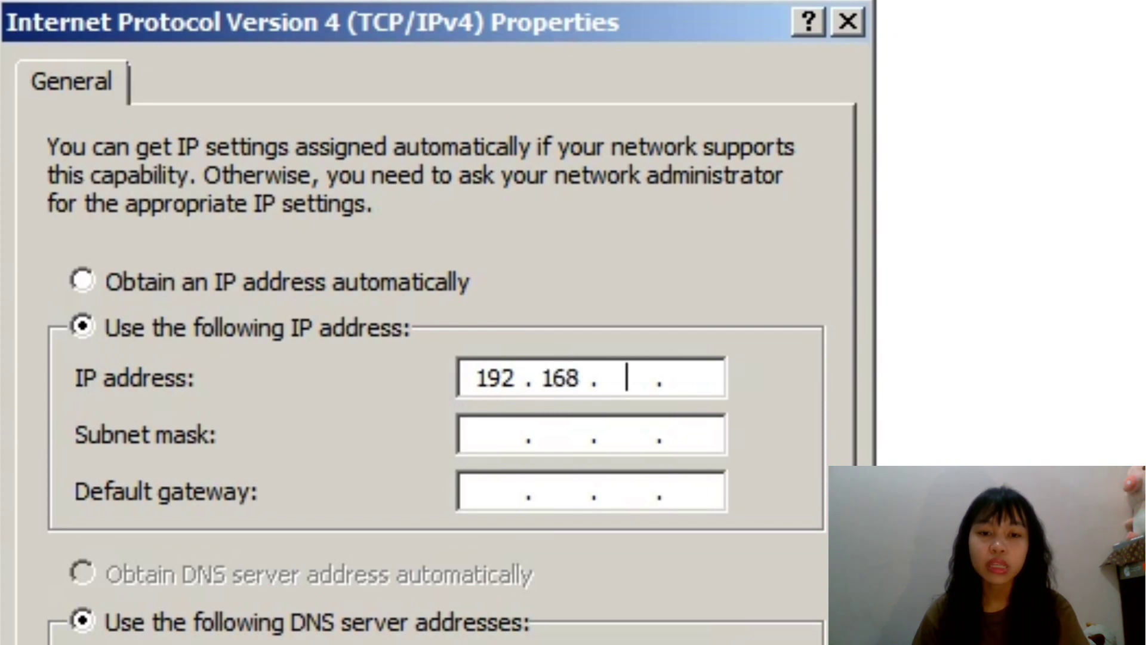
text(56 . 1)
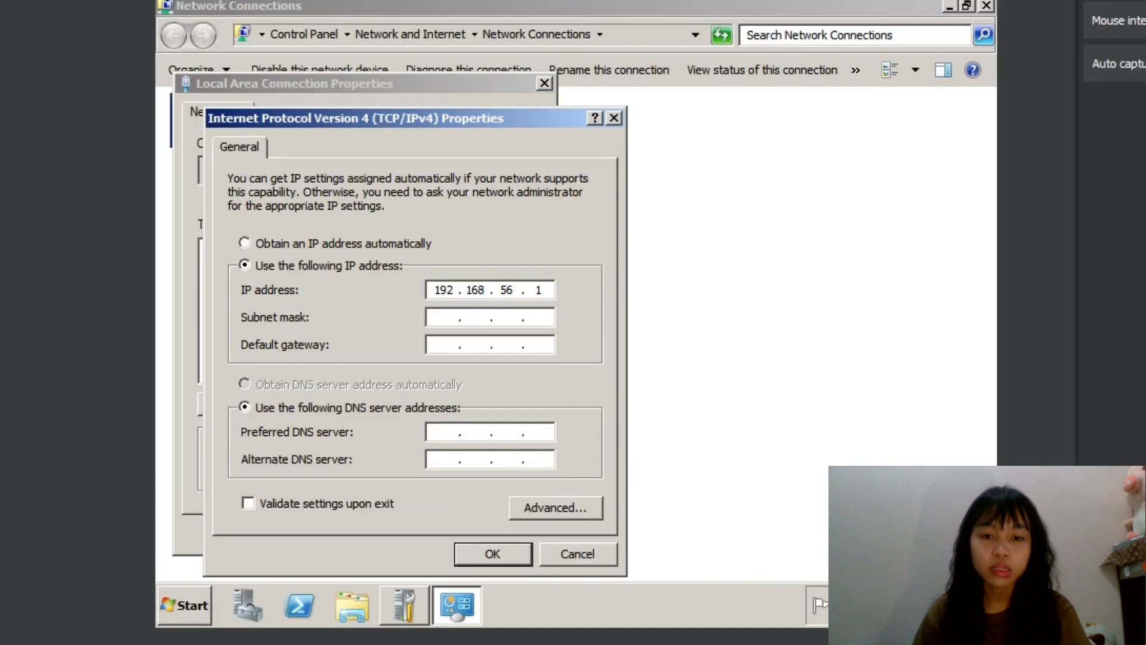
Fill in the subnet mask 255.255.255.0 and apply the IPv4 and Local Area Connection settings
key(Return)
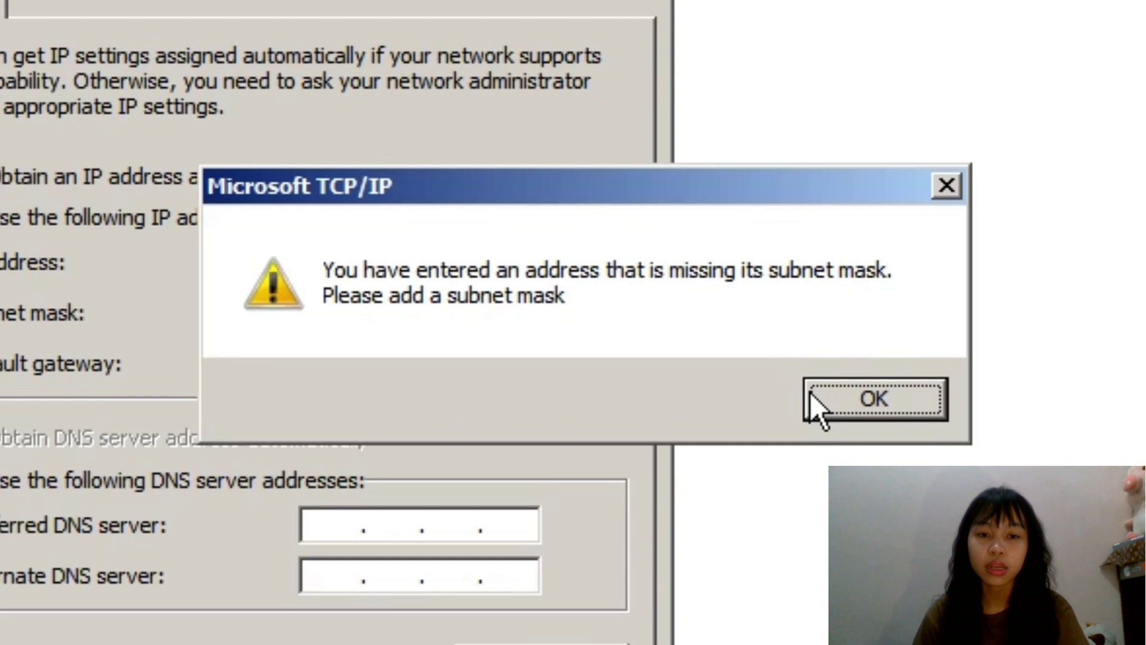
click(712, 367)
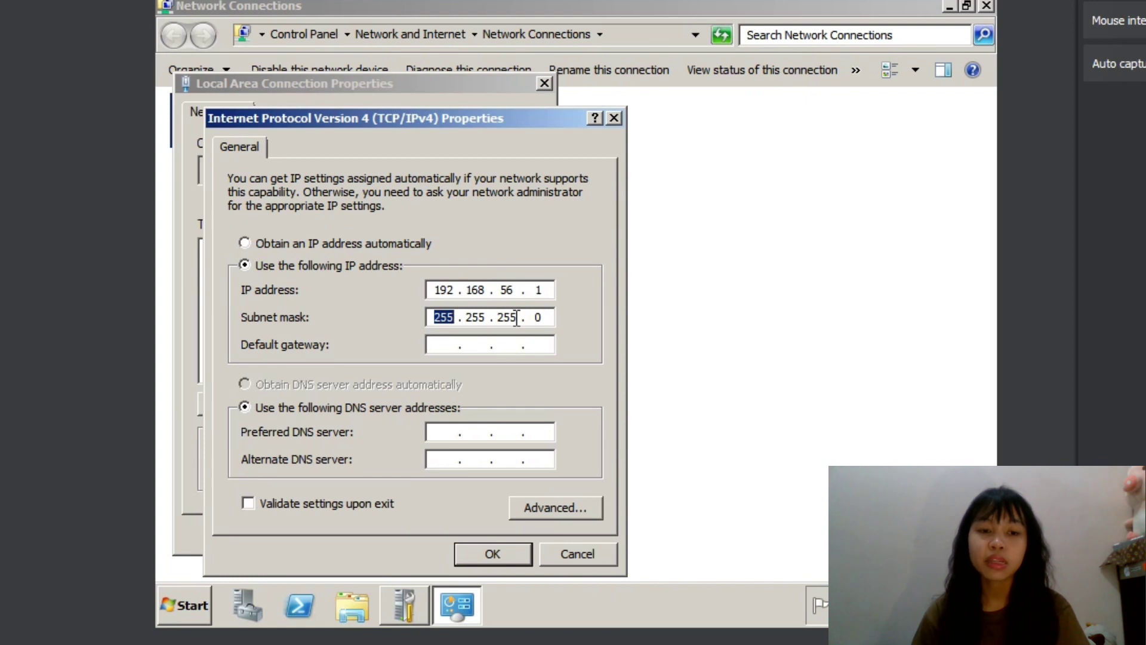
click(494, 561)
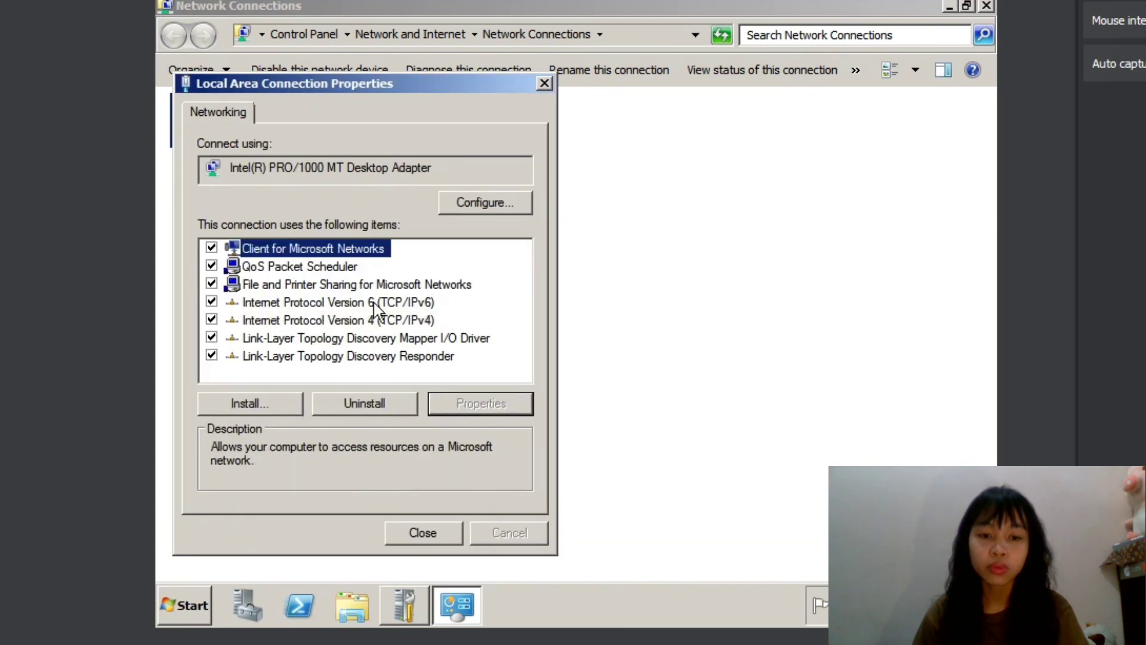
click(421, 529)
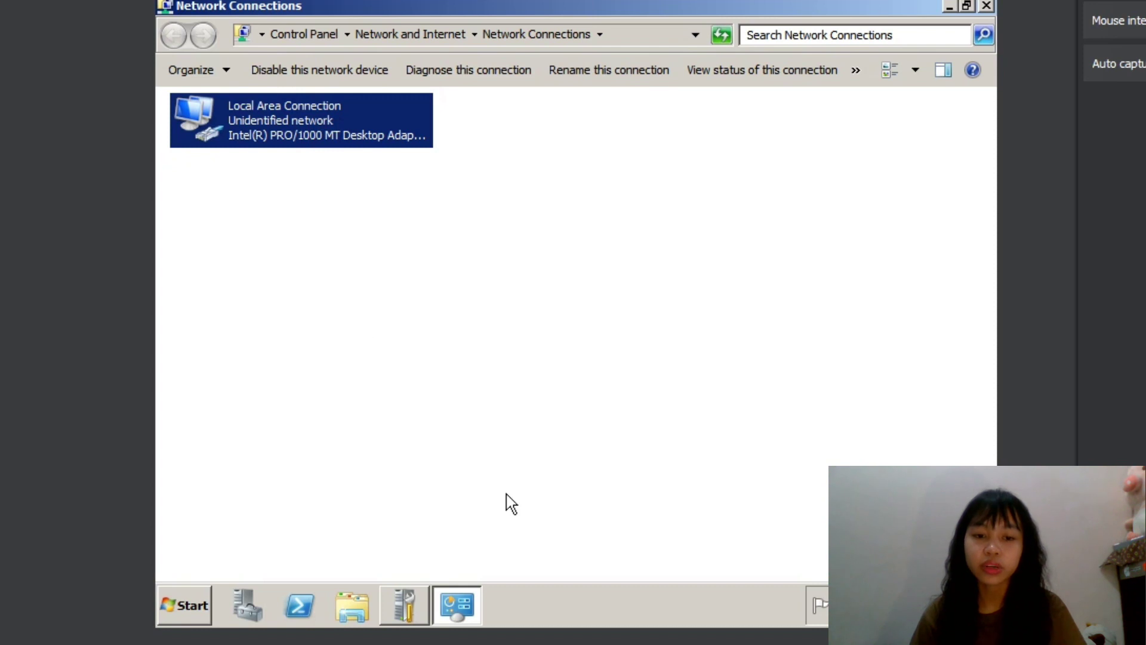
Return to the initial configuration tasks and open the computer name and domain change settings
click(449, 597)
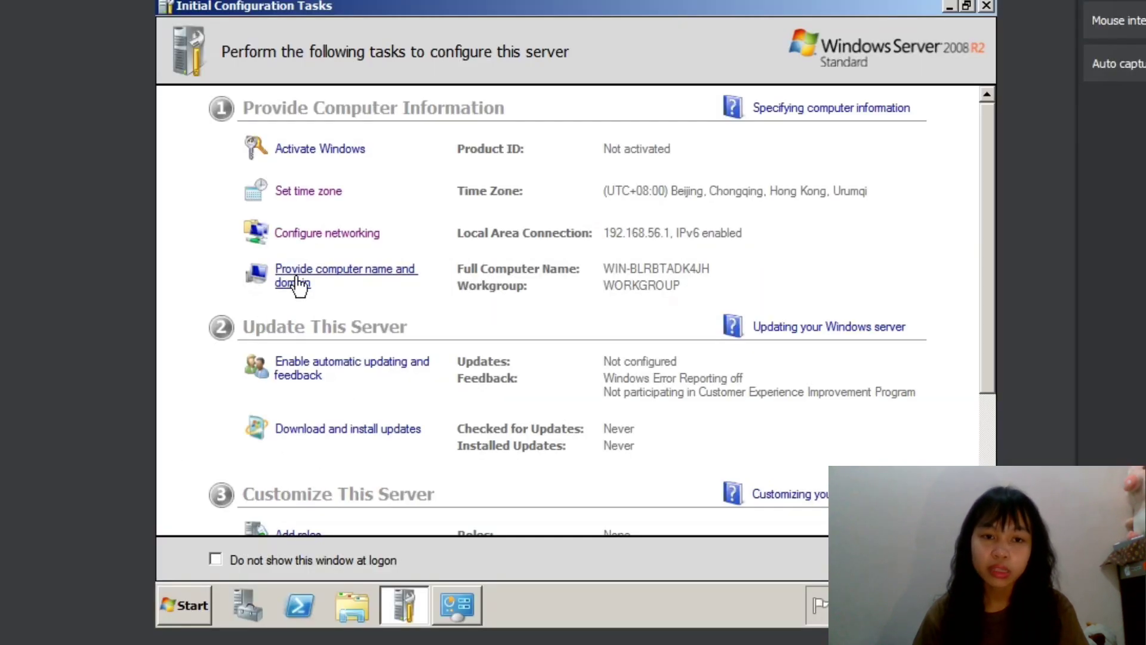
click(295, 281)
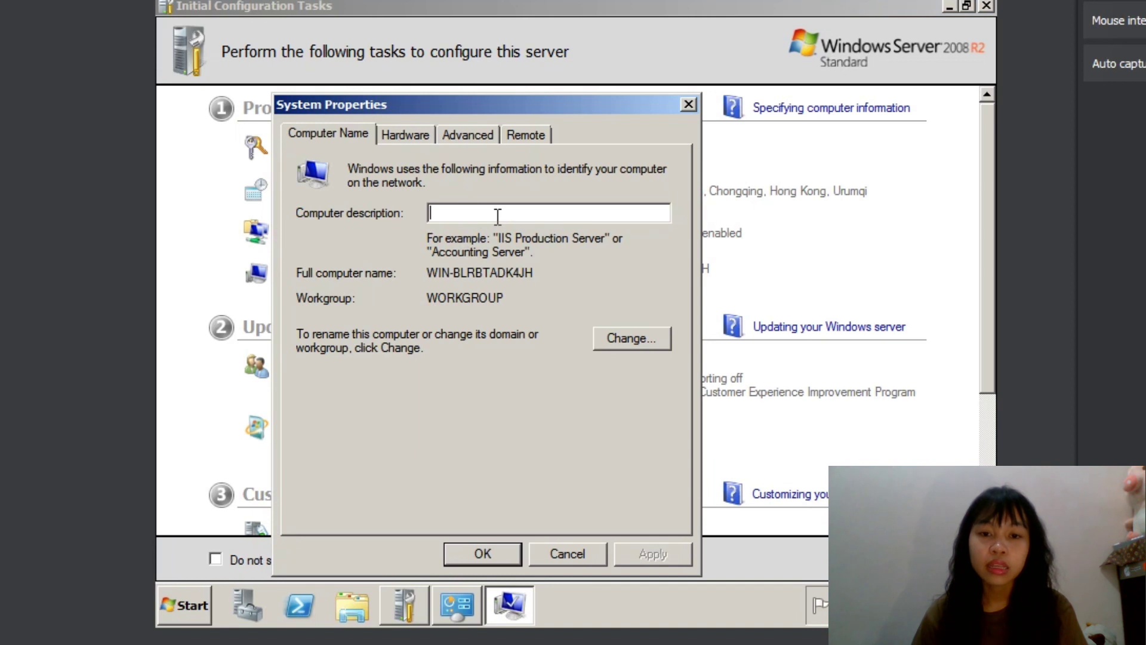
click(633, 346)
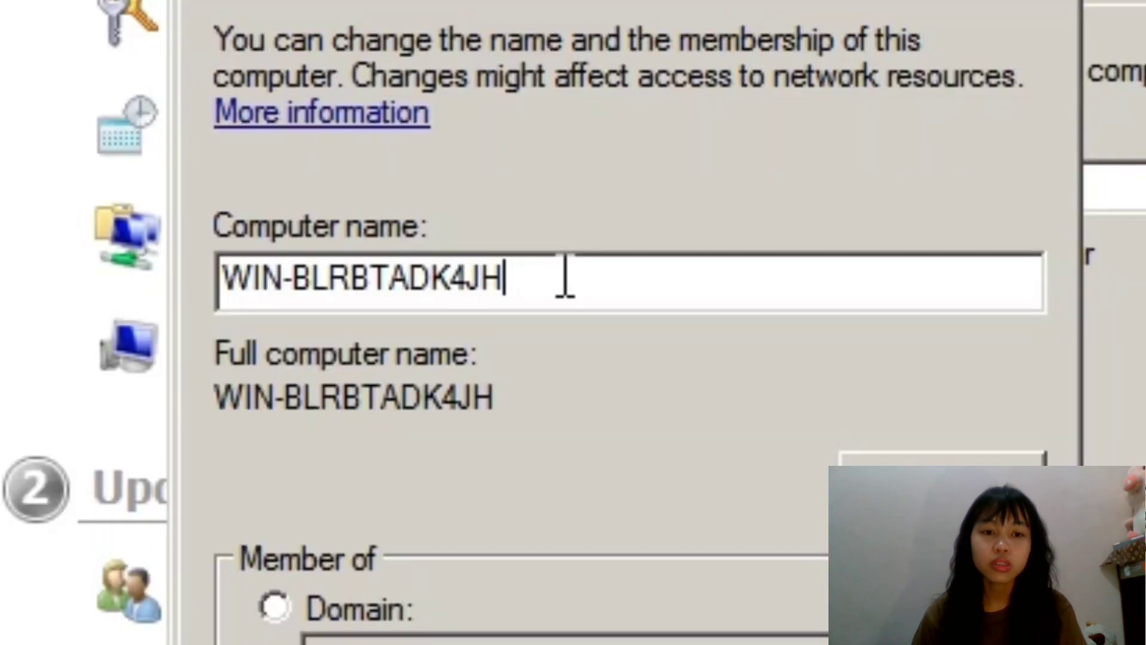
Replace the existing computer name with WindowServer2008, keeping the server in its workgroup
double_click(422, 247)
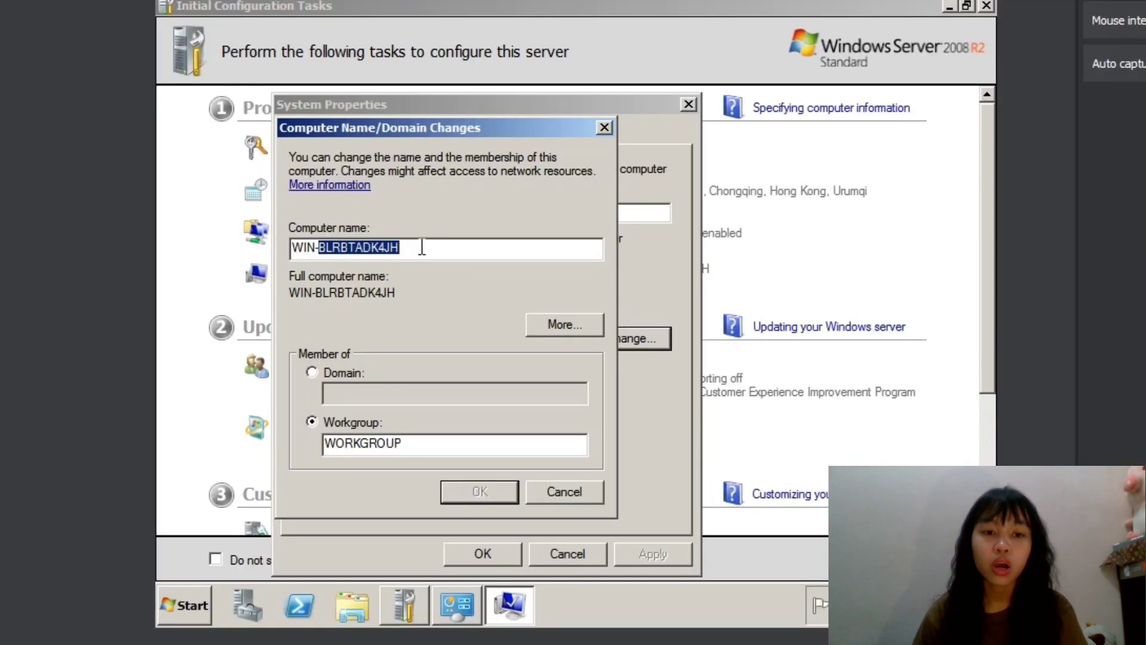
key(BackSpace)
key(BackSpace)
key(BackSpace)
key(BackSpace)
key(BackSpace)
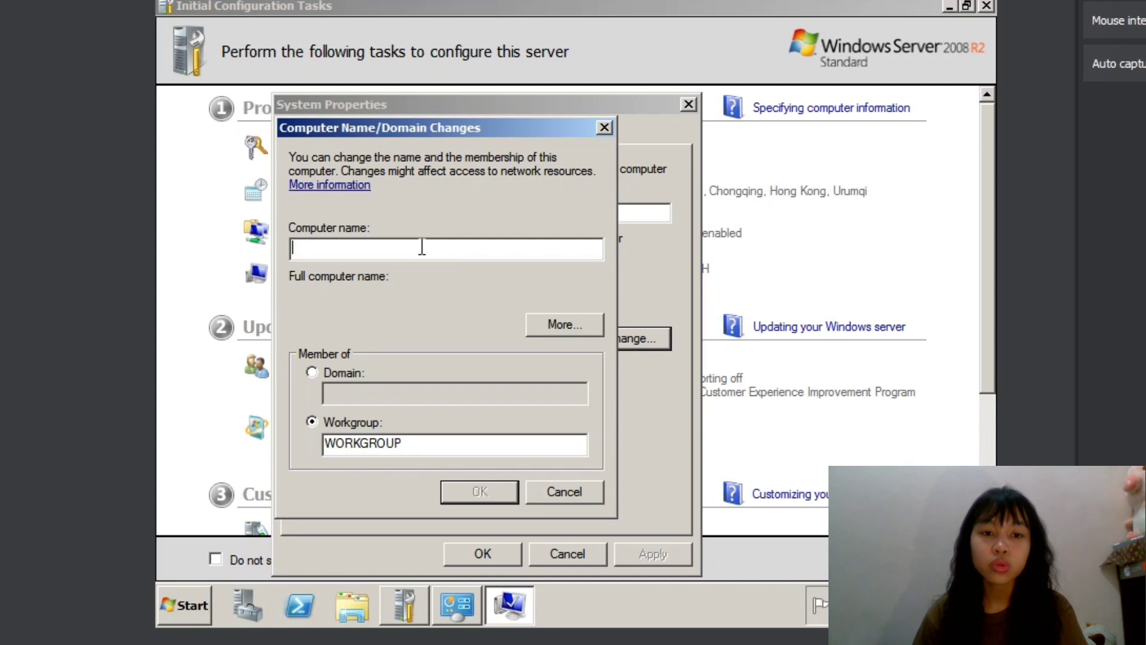
text(Windows)
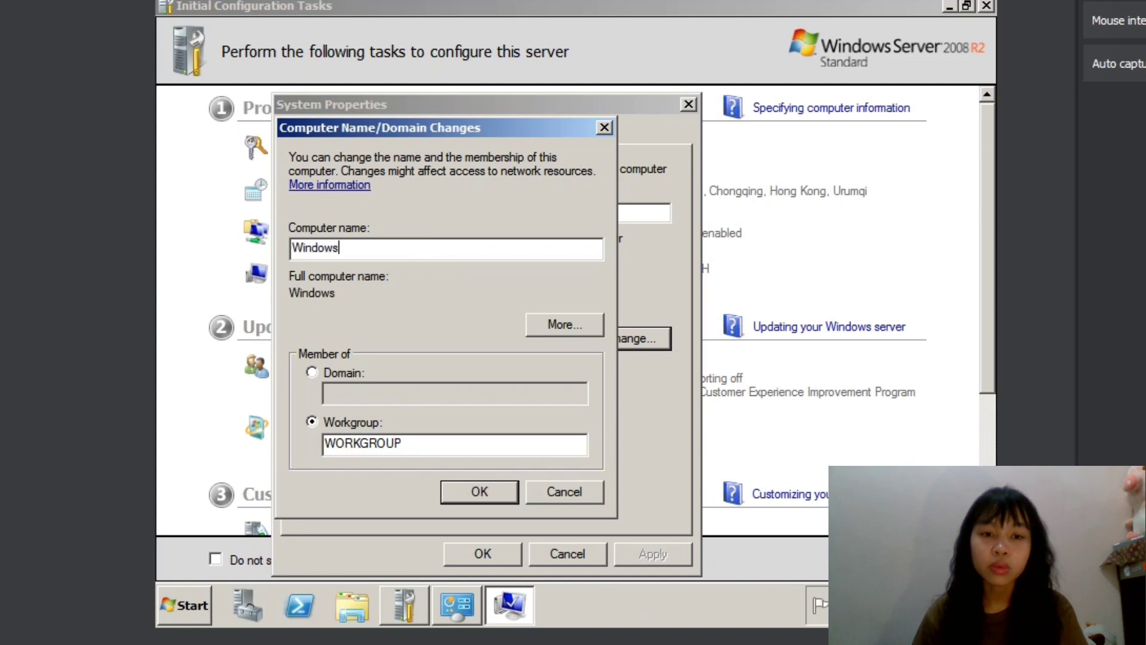
text(er)
key(BackSpace)
key(BackSpace)
key(BackSpace)
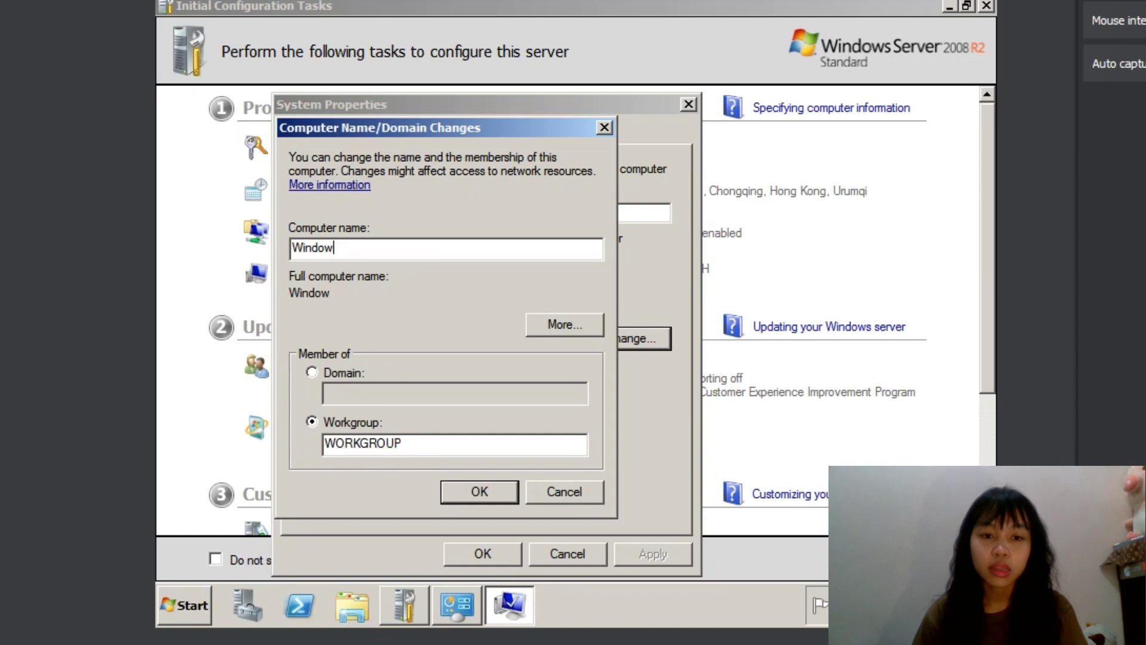
text(Server 2008)
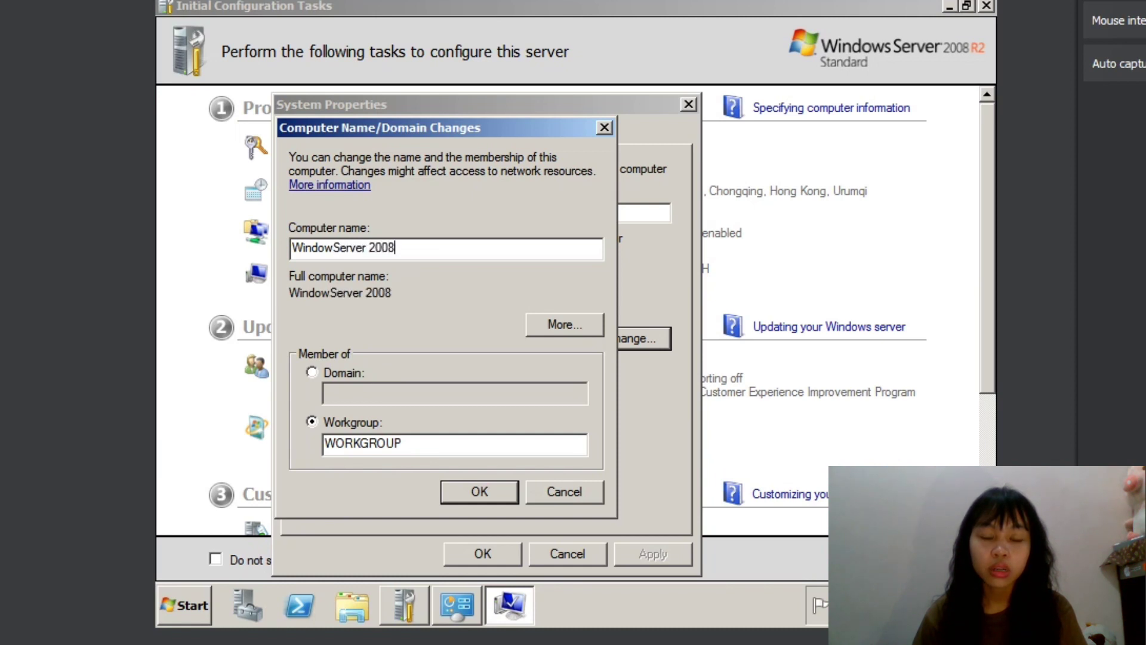
click(367, 248)
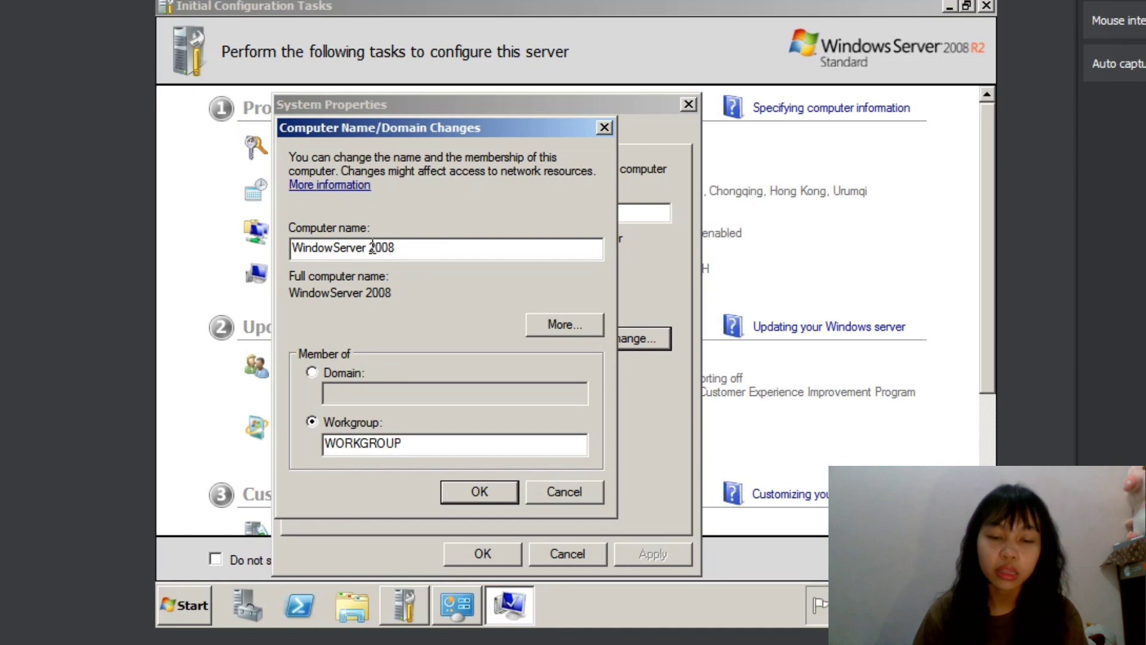
key(BackSpace)
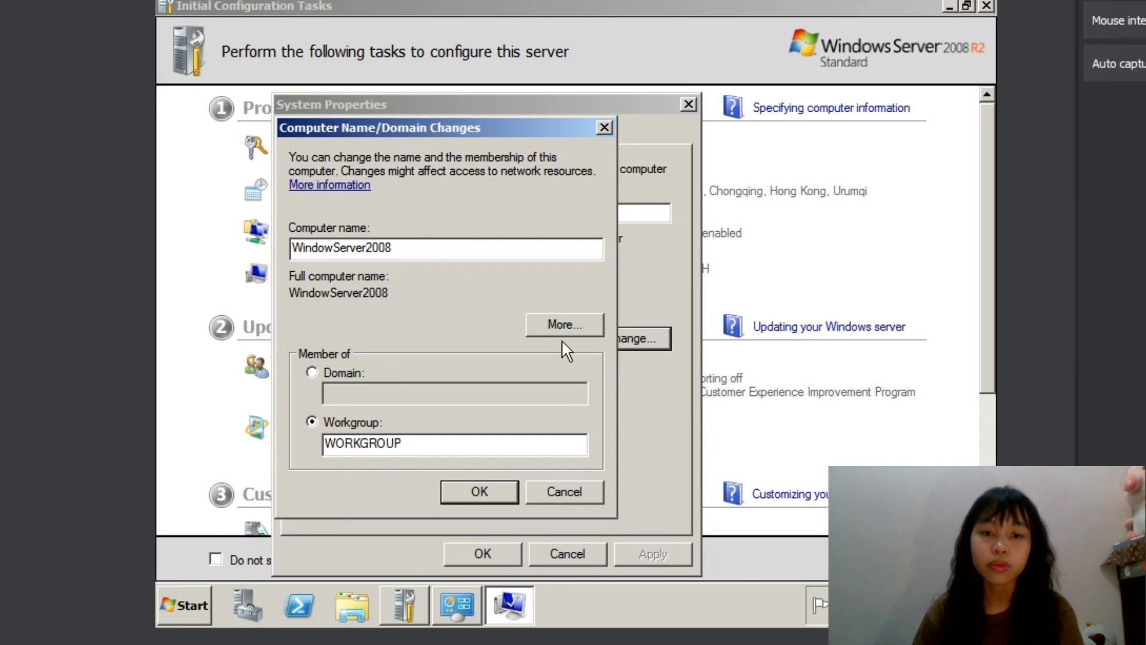
Apply the new computer name, accept the shortened NetBIOS name and restart the server immediately
click(487, 500)
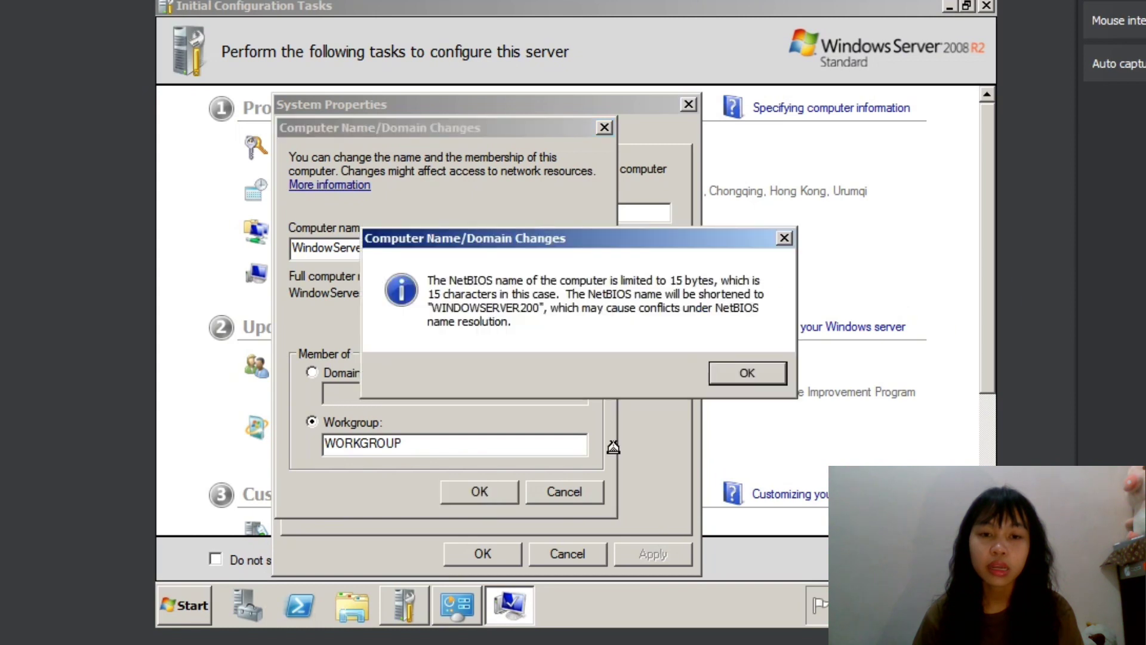
click(753, 367)
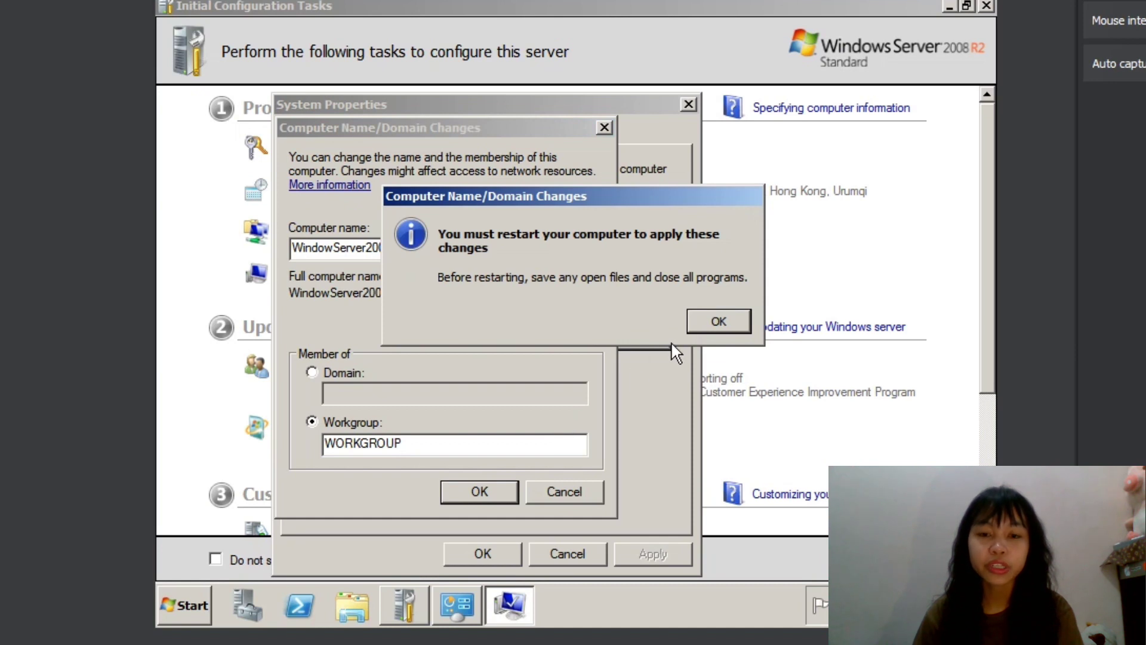
click(725, 318)
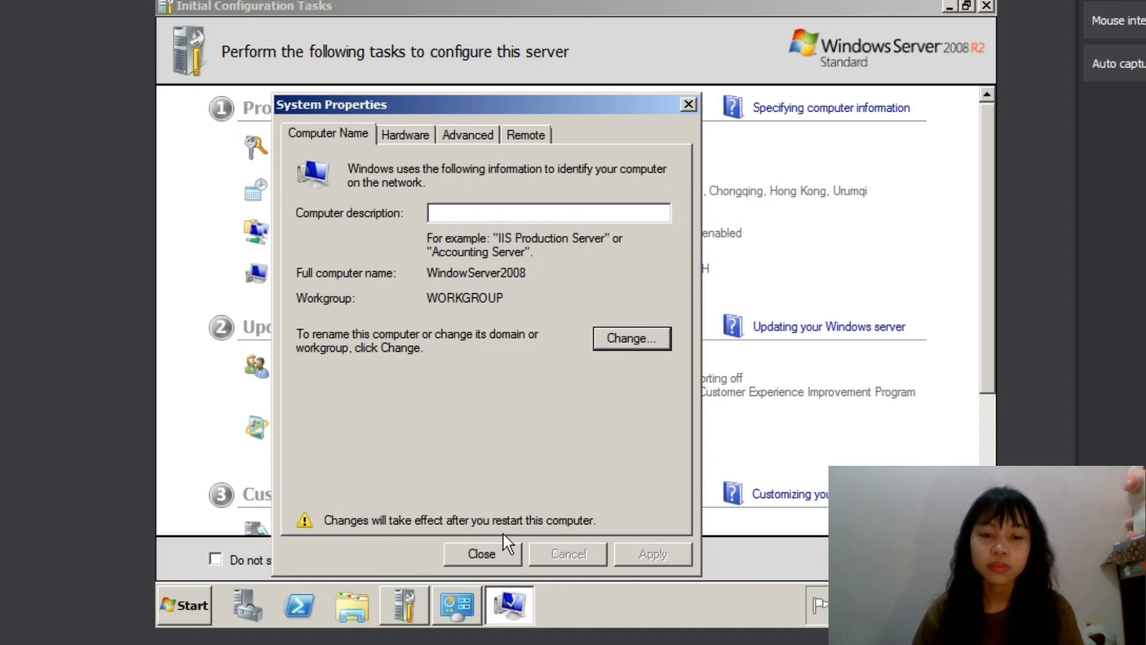
click(490, 557)
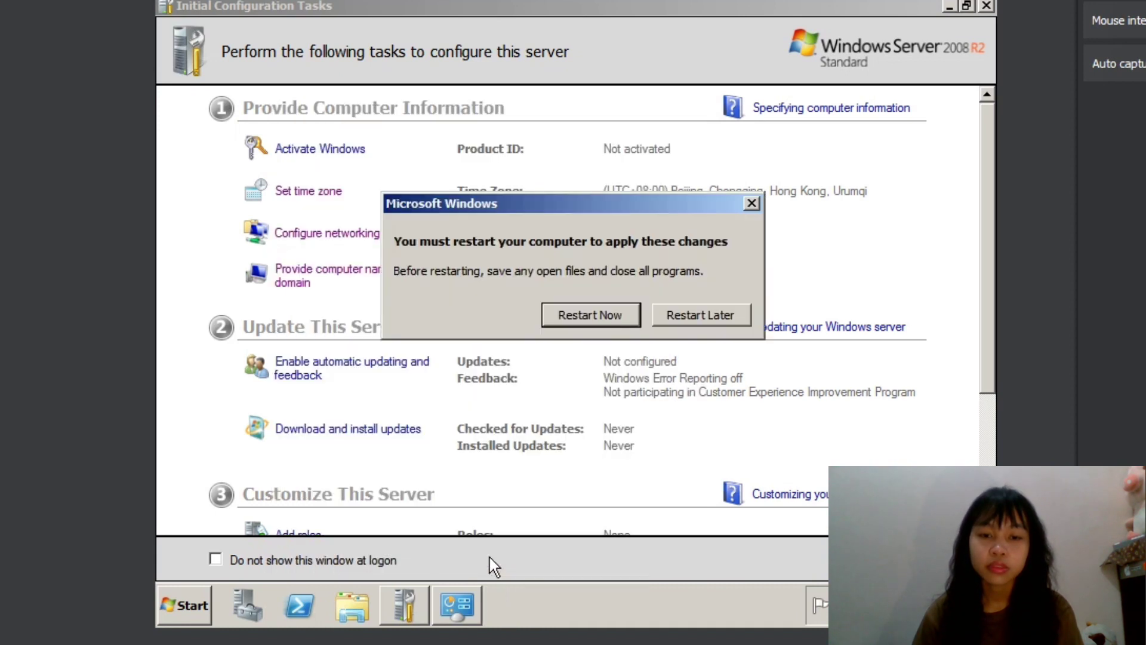
click(595, 324)
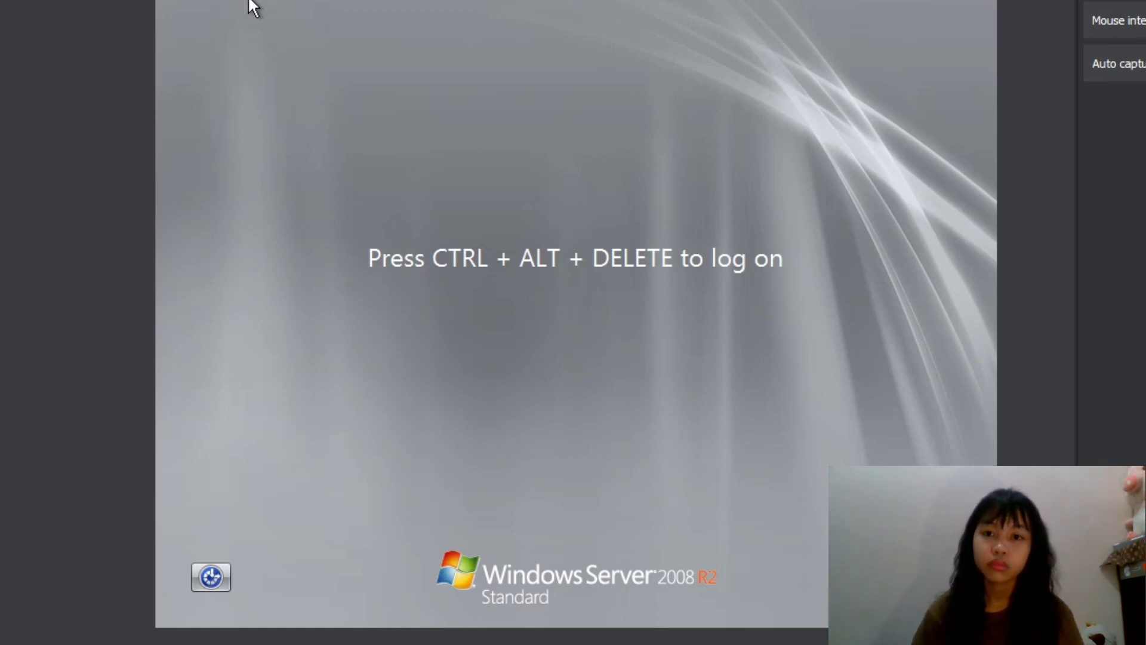
Send the Ctrl-Alt-Del sequence to the virtual machine to bring up the Administrator logon
click(54, 0)
mouse_move(90, 0)
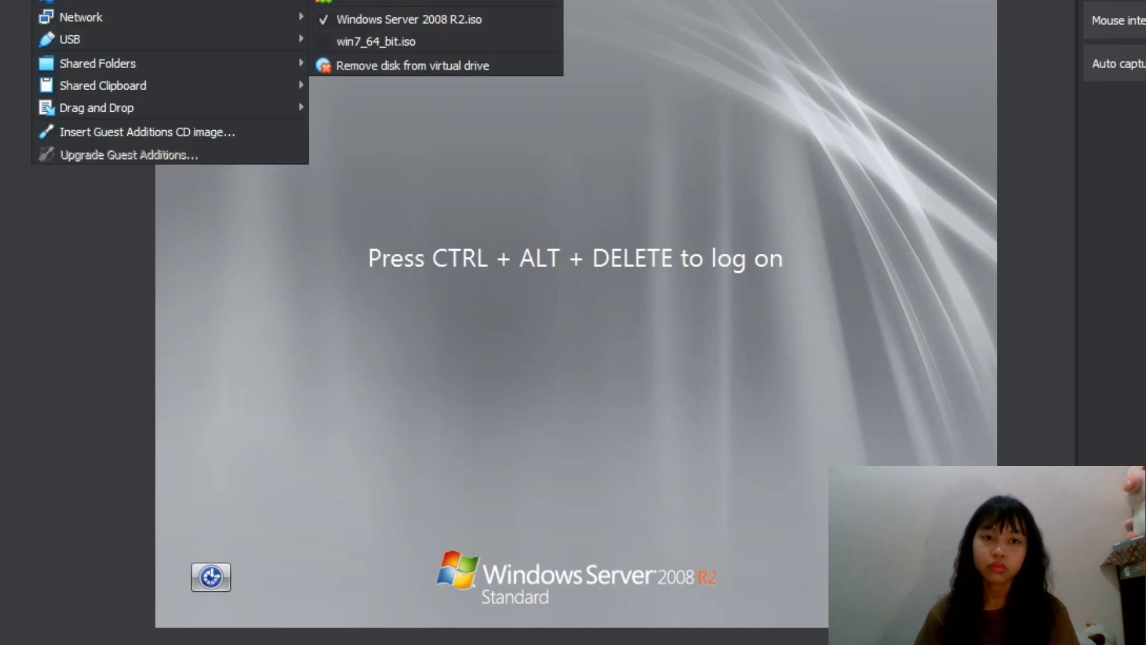
mouse_move(12, 0)
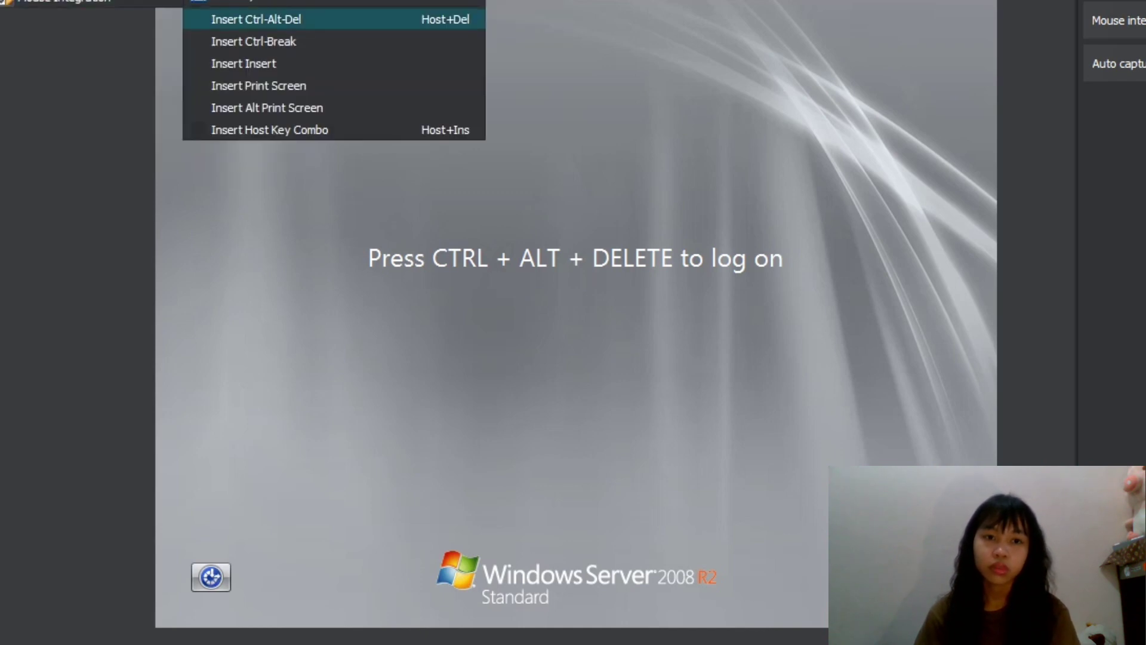
click(248, 19)
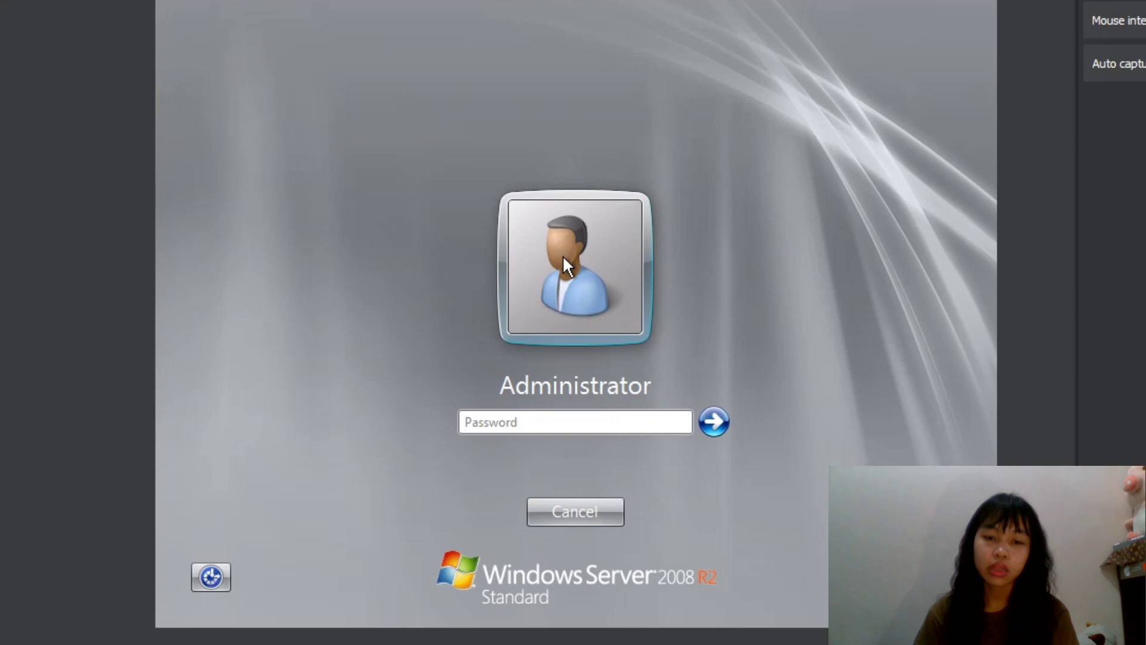
Enter the Administrator account password and log on to the server
key(Caps_Lock)
text(••••••••)
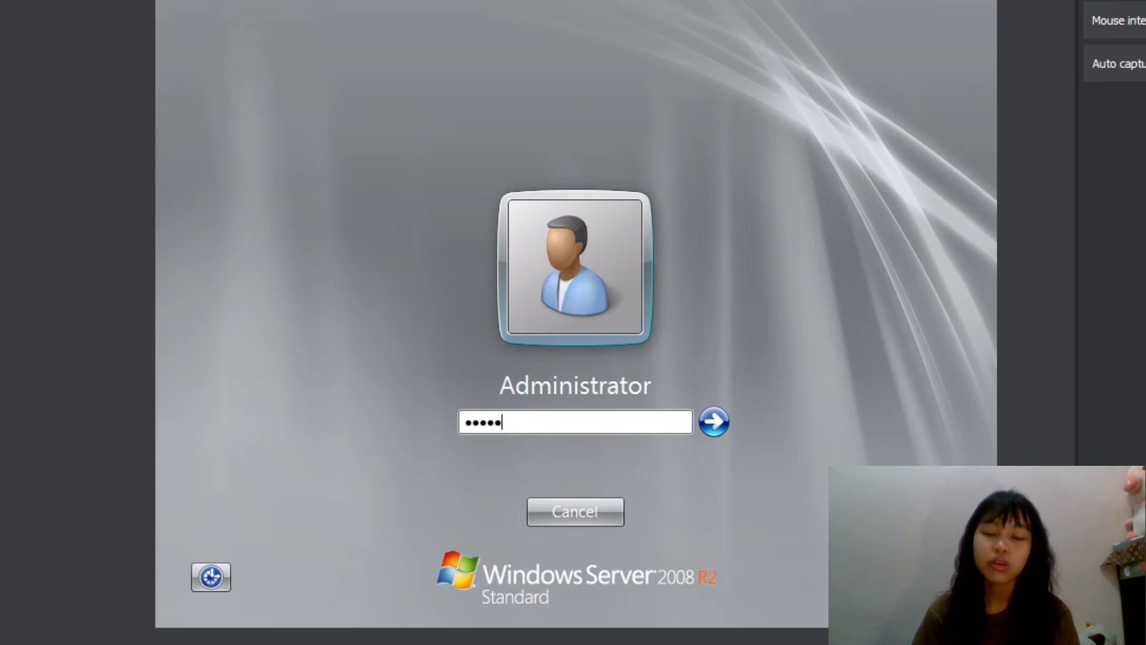
text(••••)
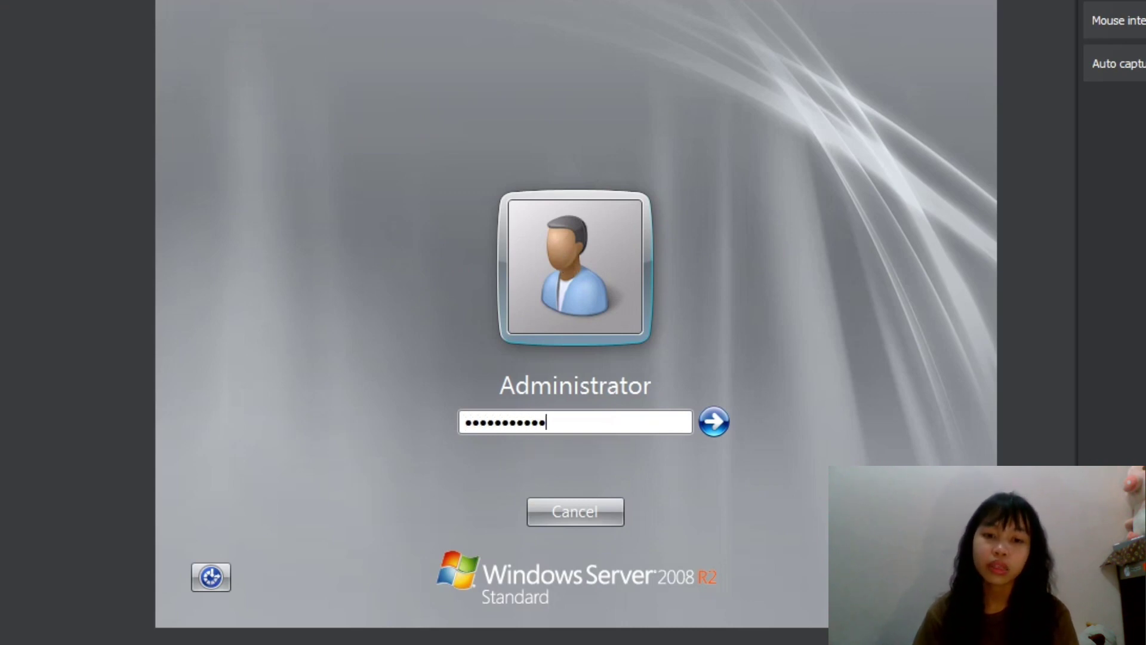
text(••••••••)
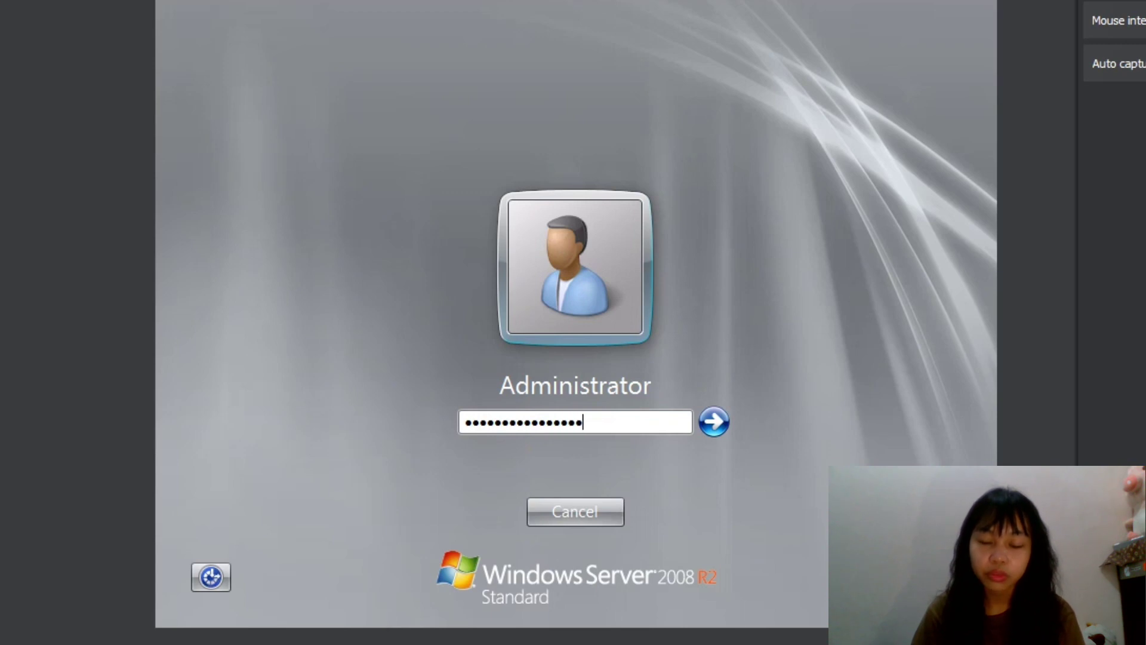
key(Return)
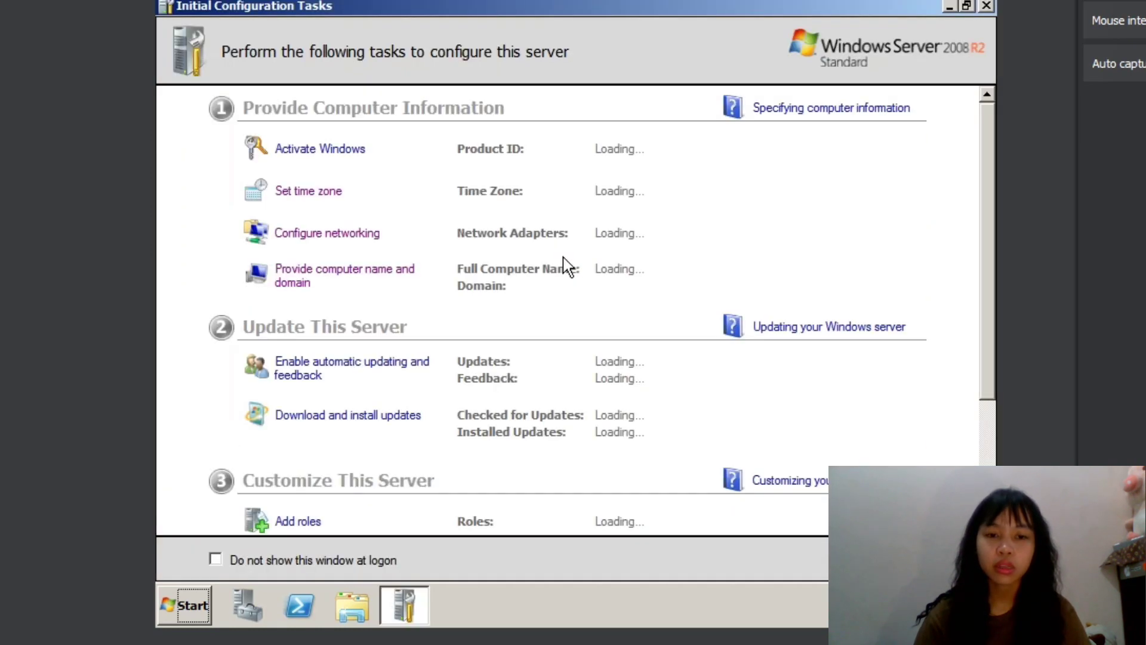
Start adding server roles, set the introductory page to be skipped by default and continue to the role selection
scroll(358, 302, down, 3)
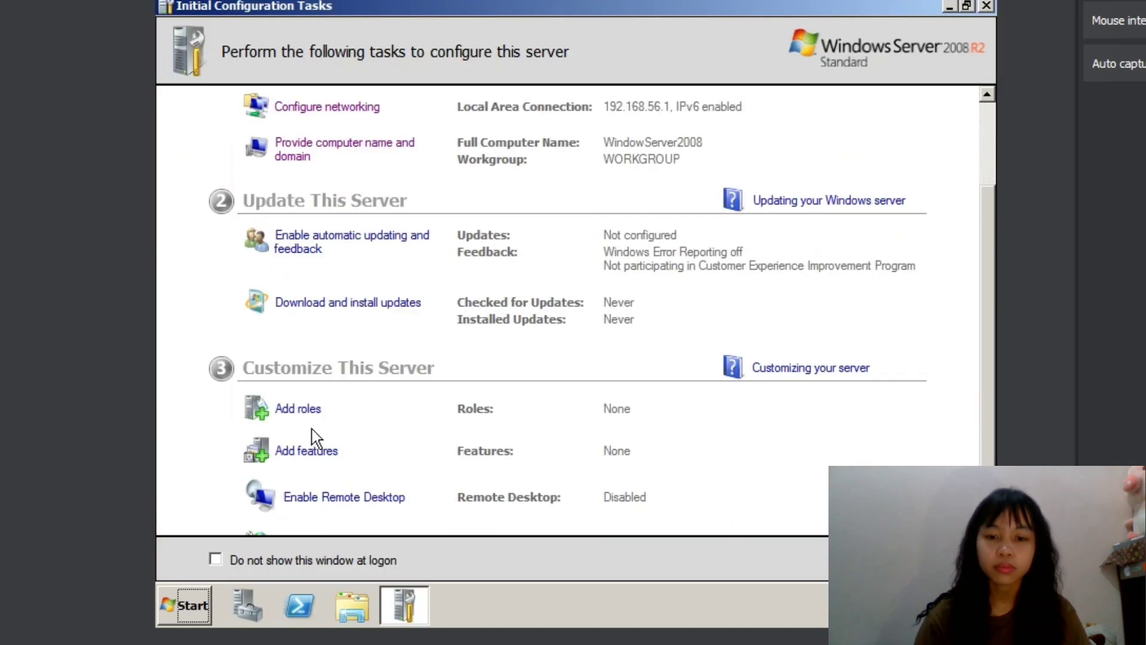
click(280, 410)
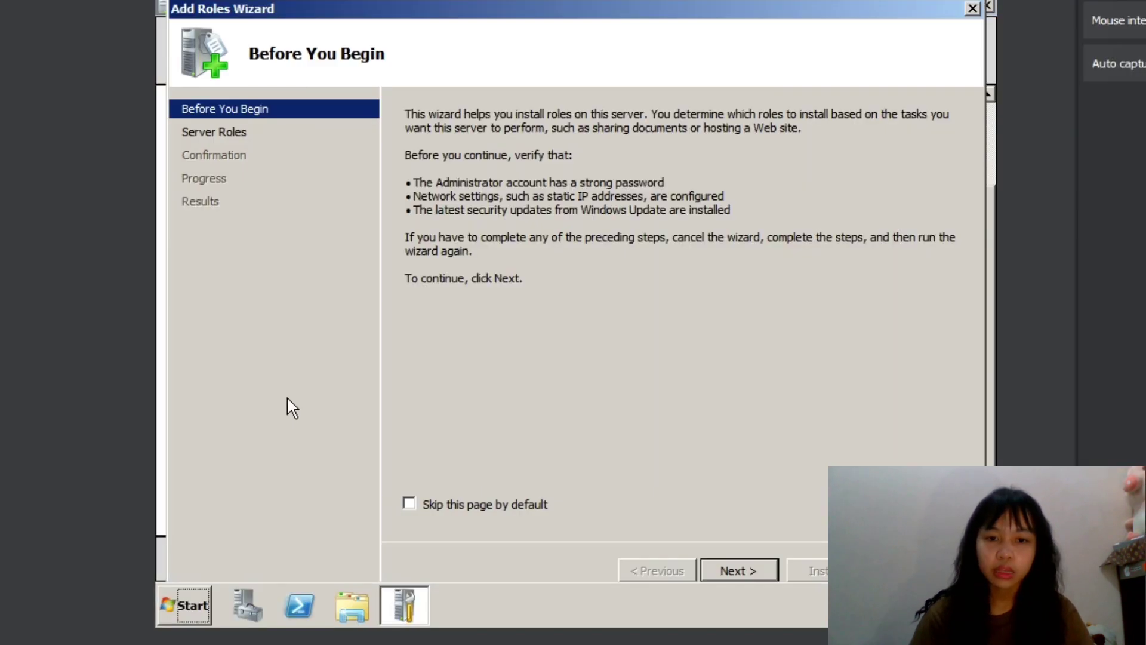
click(439, 504)
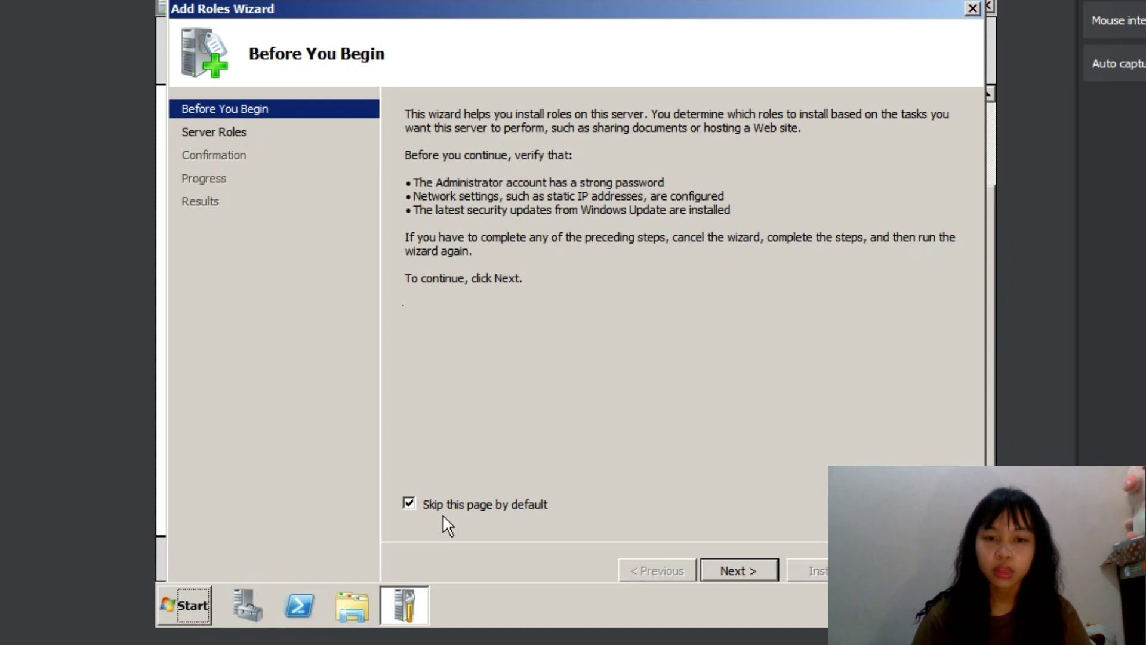
click(738, 571)
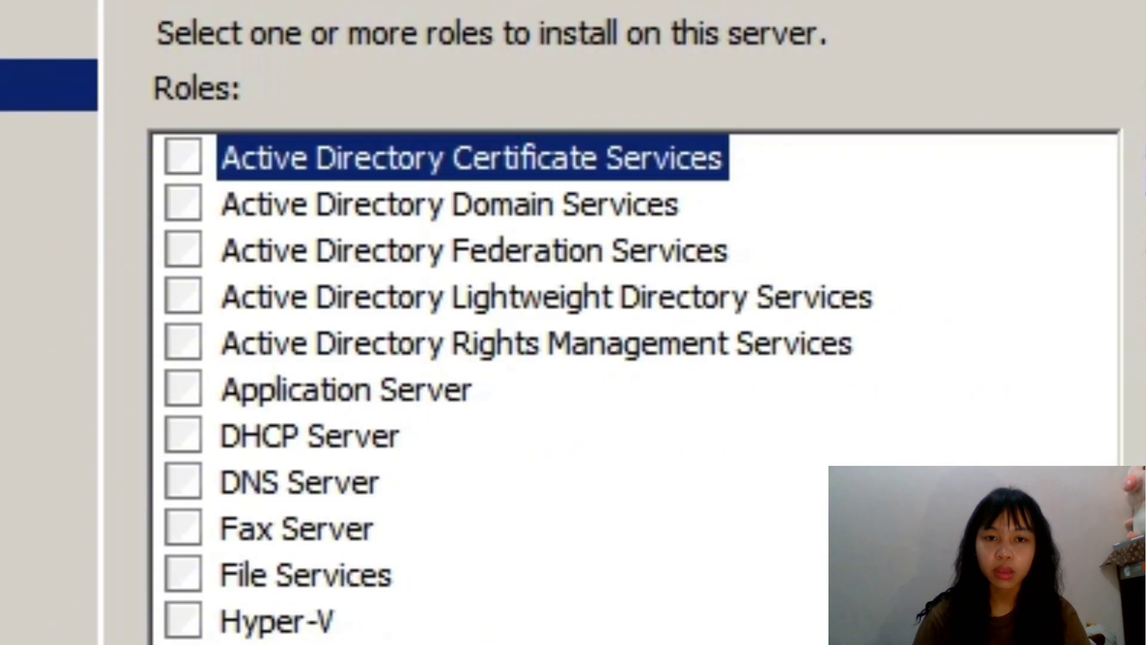
Install the Active Directory Domain Services role together with its required .NET Framework 3.5.1 features
click(241, 201)
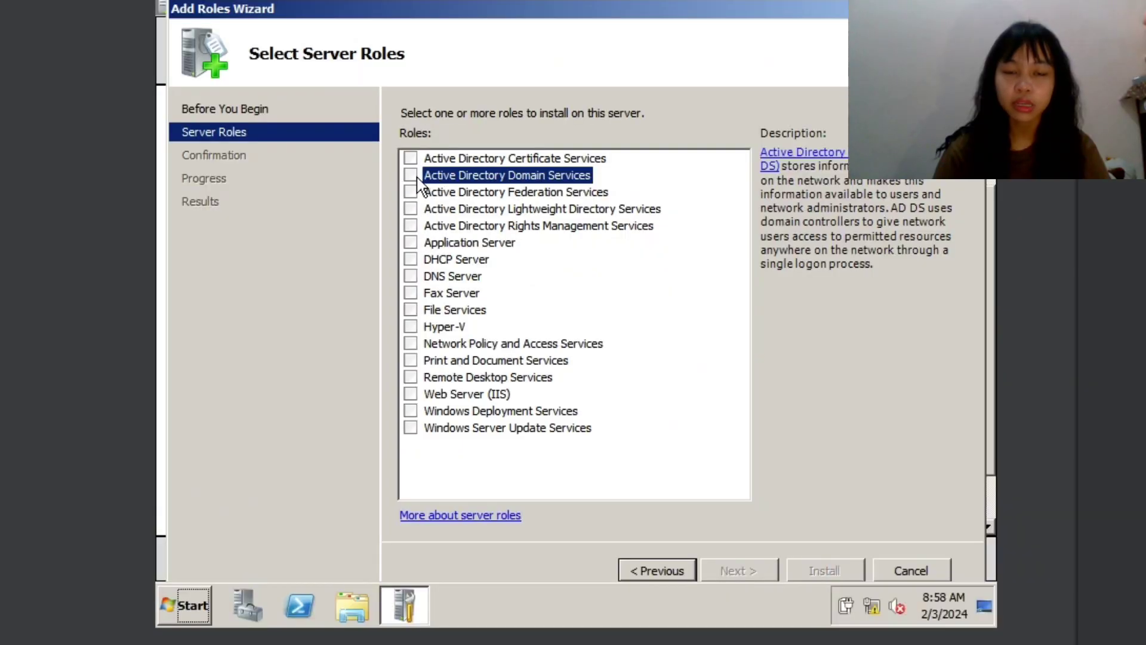
click(411, 175)
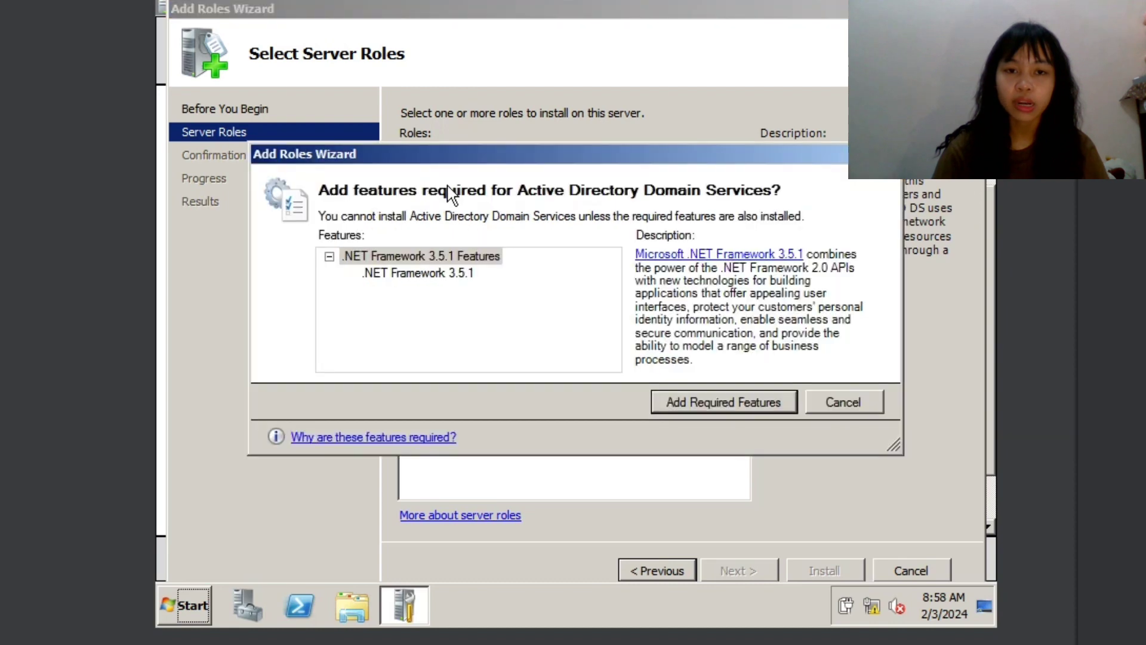
click(755, 397)
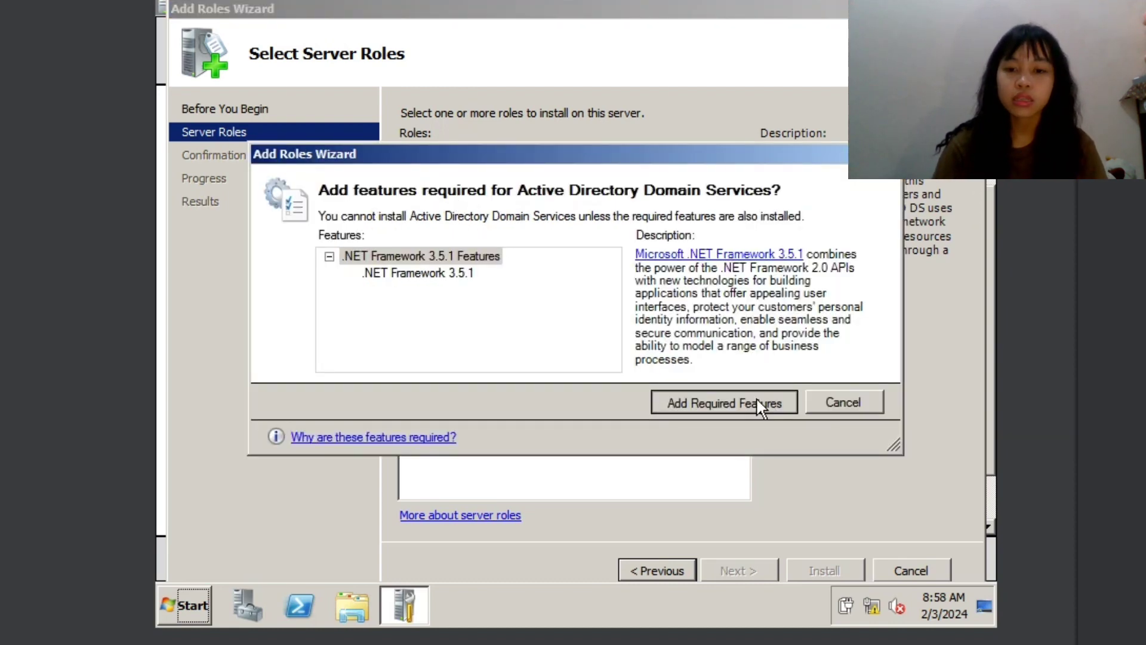
click(738, 573)
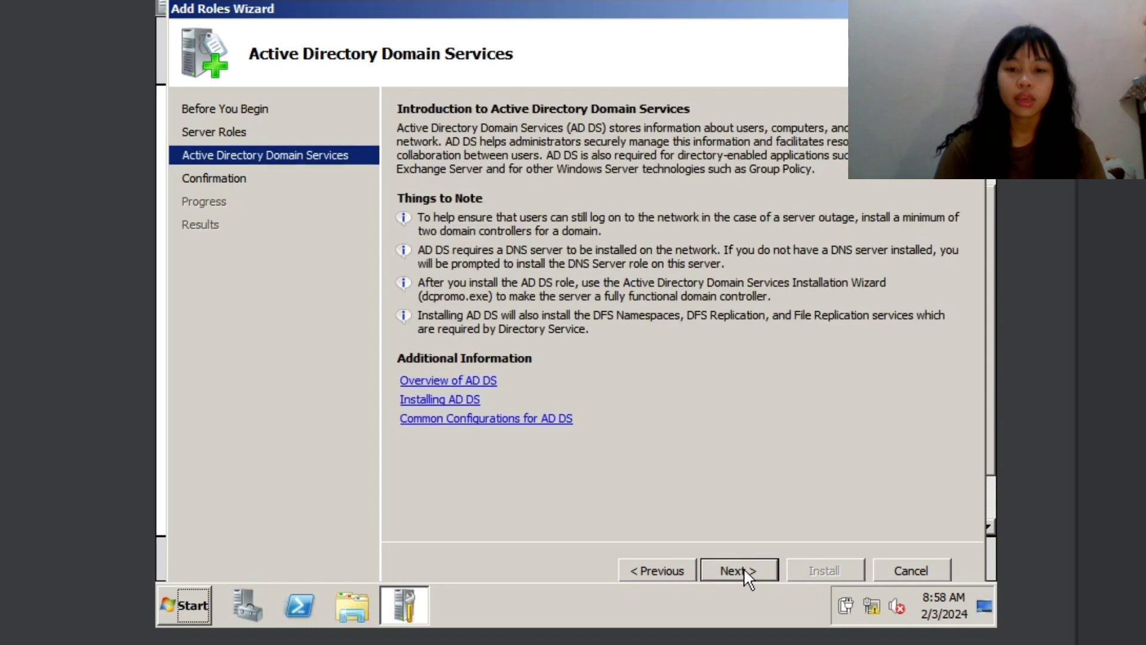
click(758, 570)
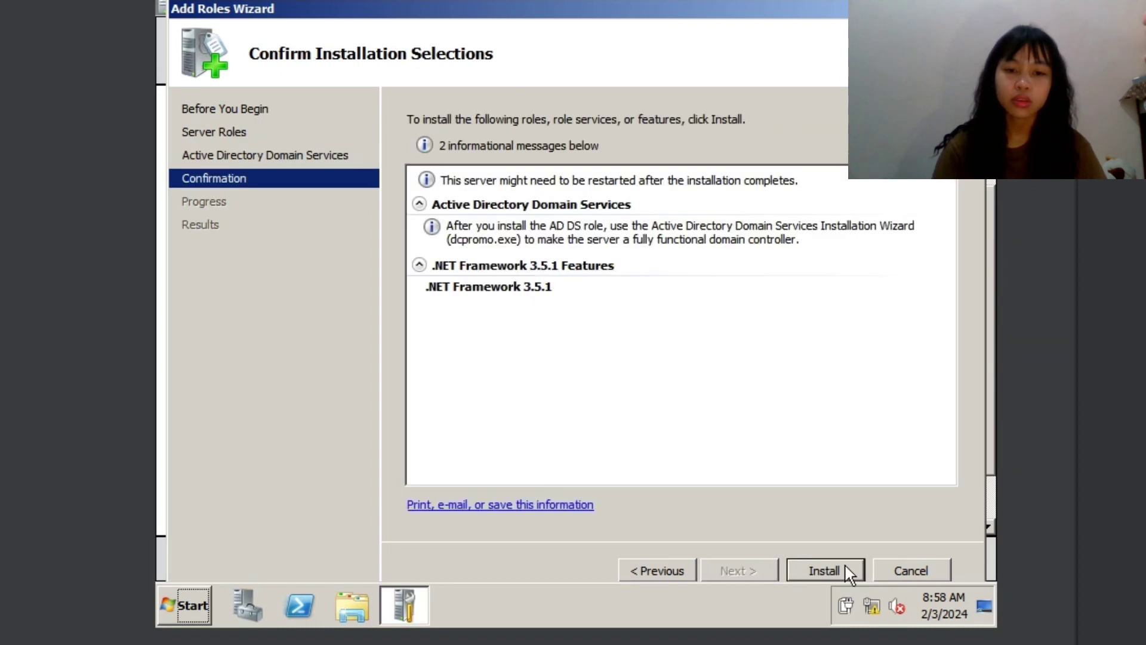
click(827, 570)
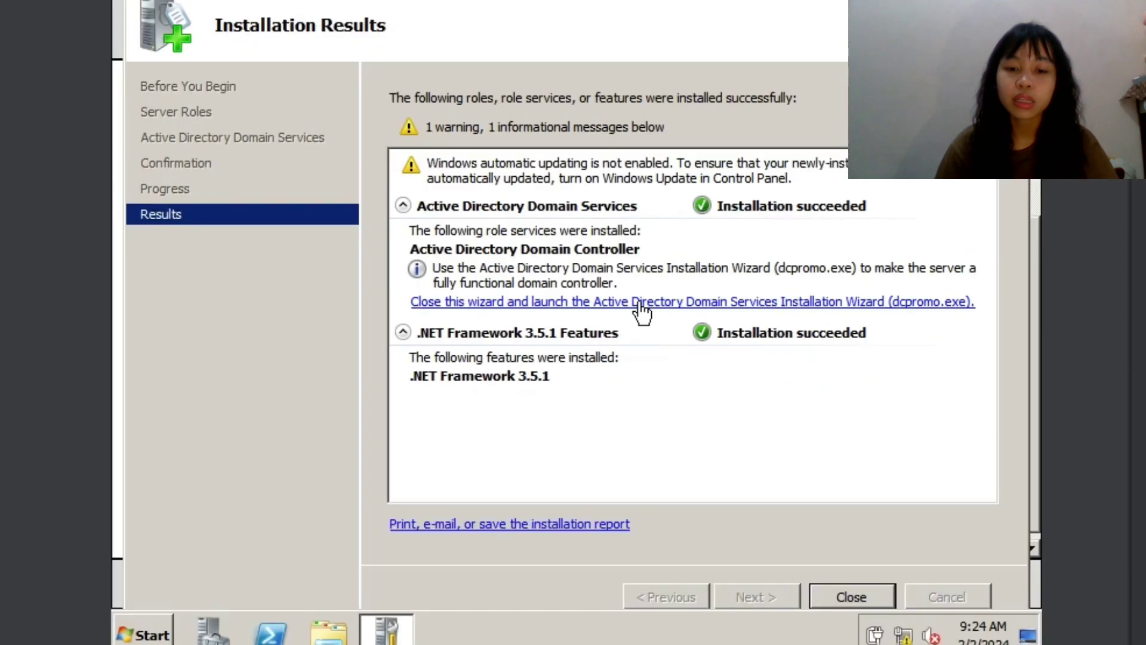
Launch the Active Directory Domain Services Installation Wizard (dcpromo.exe) without advanced mode and proceed to the deployment configuration choice
click(638, 301)
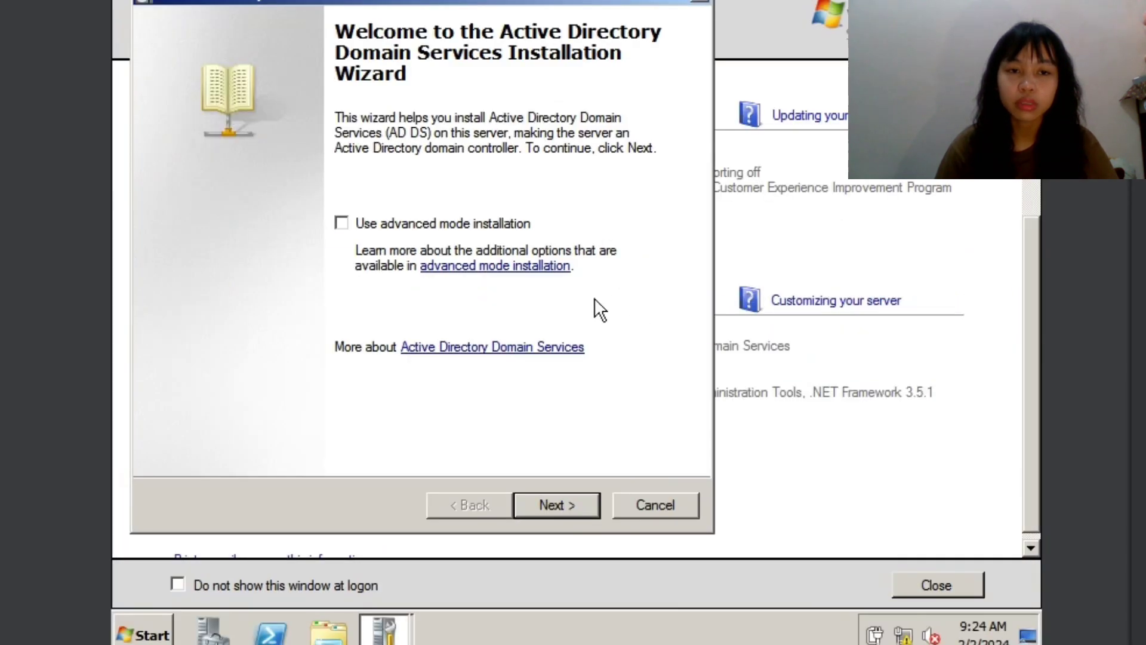
click(564, 514)
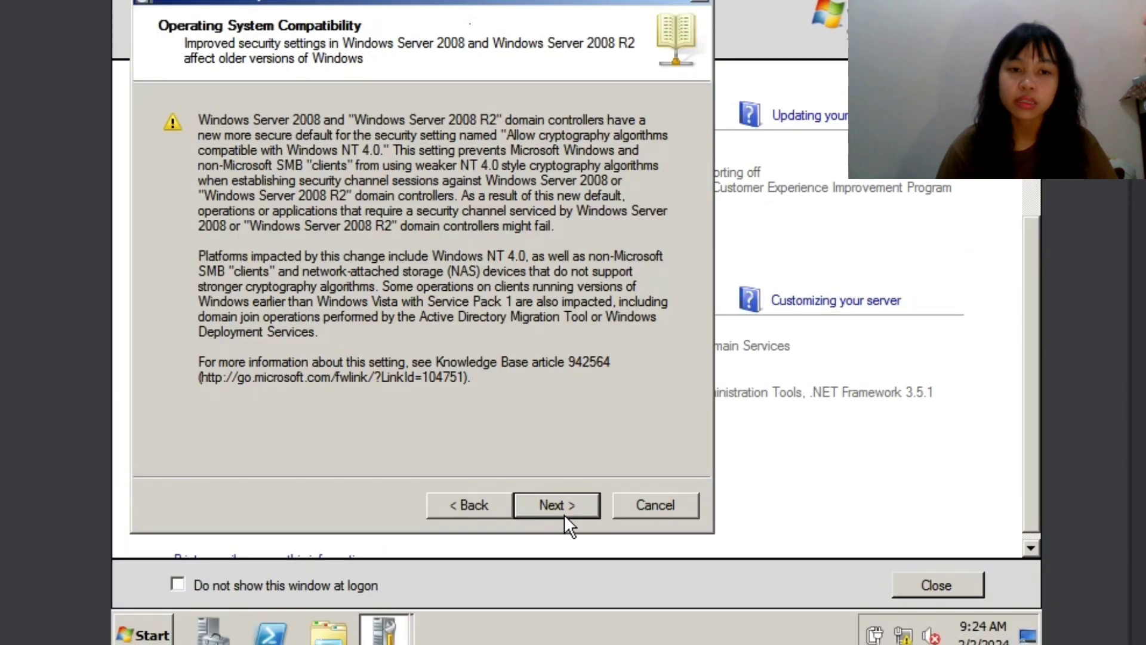
click(564, 512)
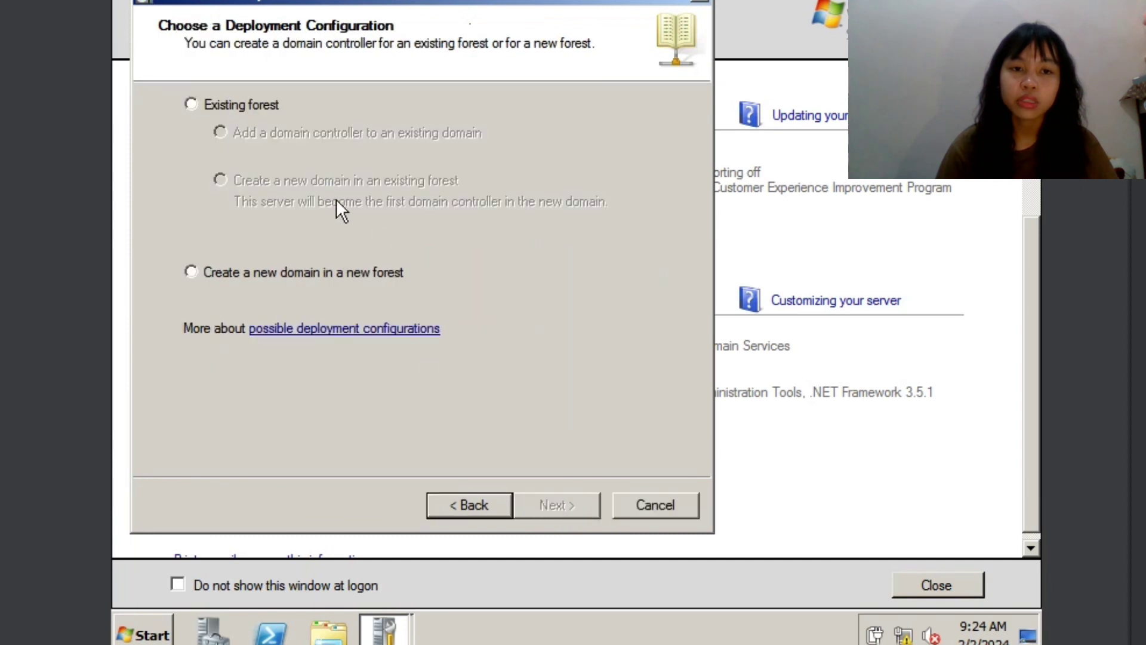
click(191, 104)
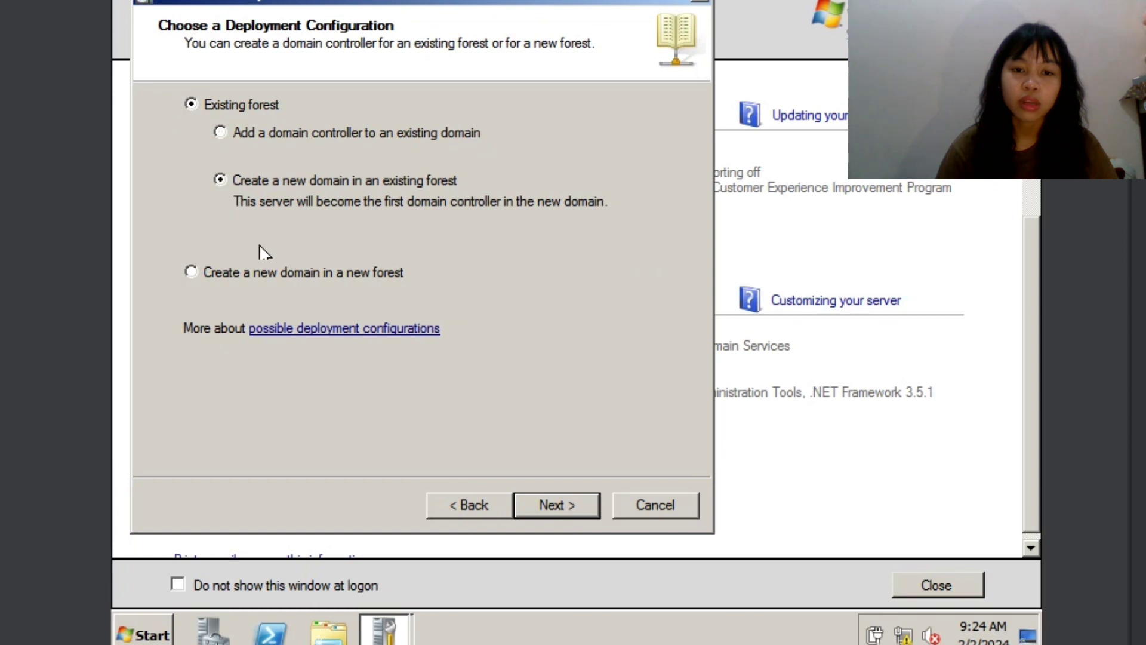
click(561, 505)
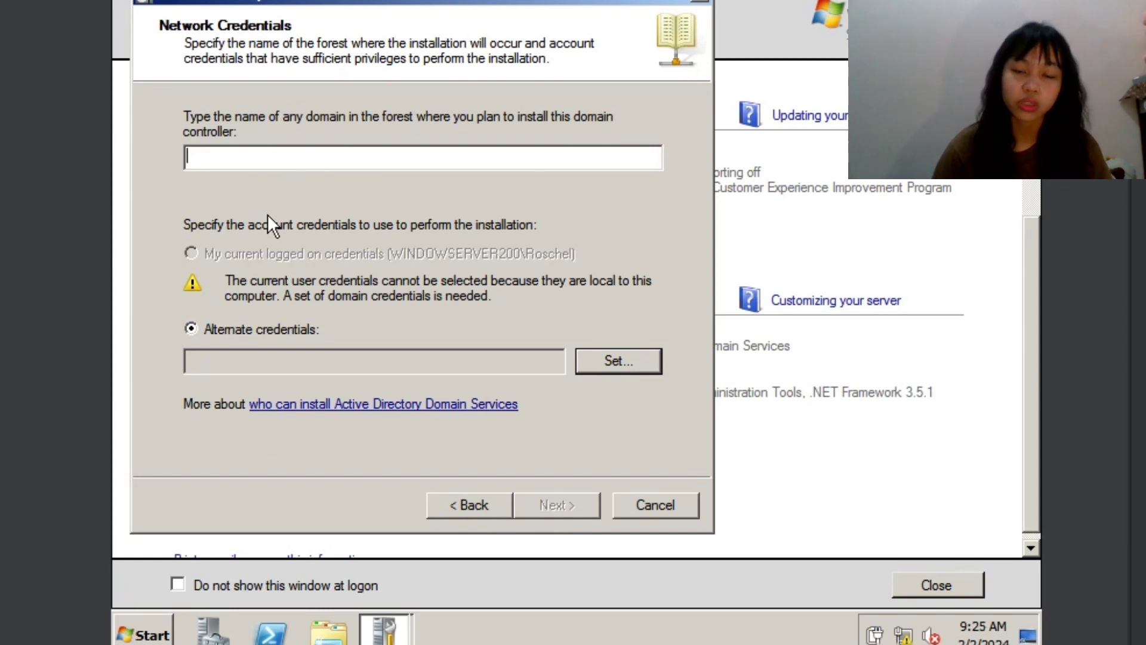
click(475, 505)
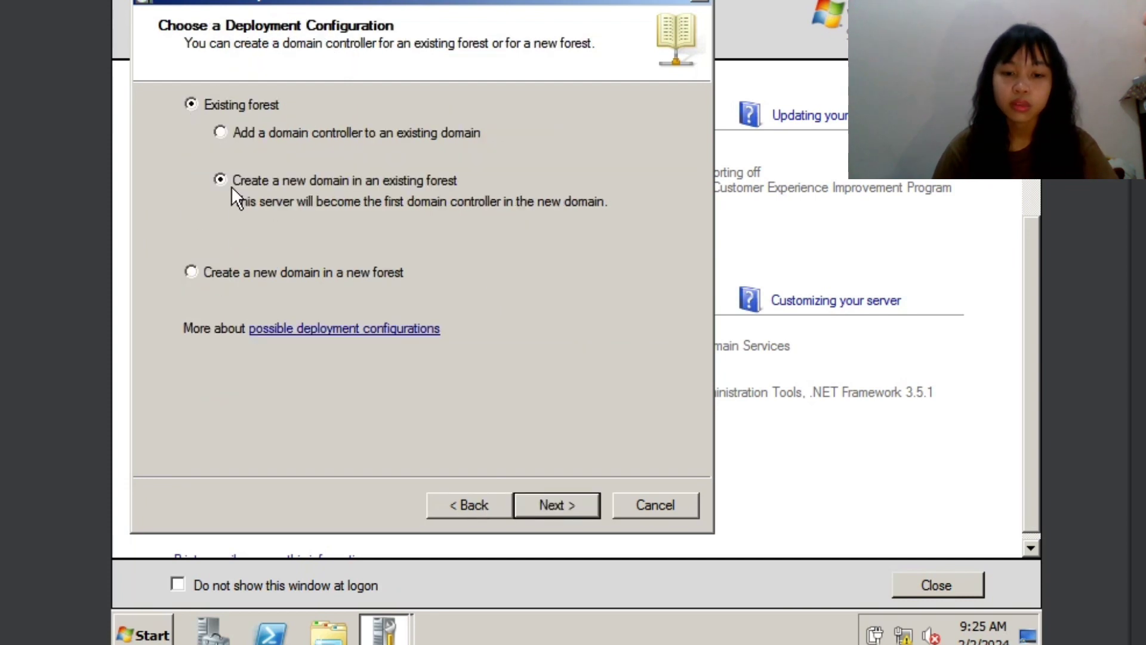
click(217, 179)
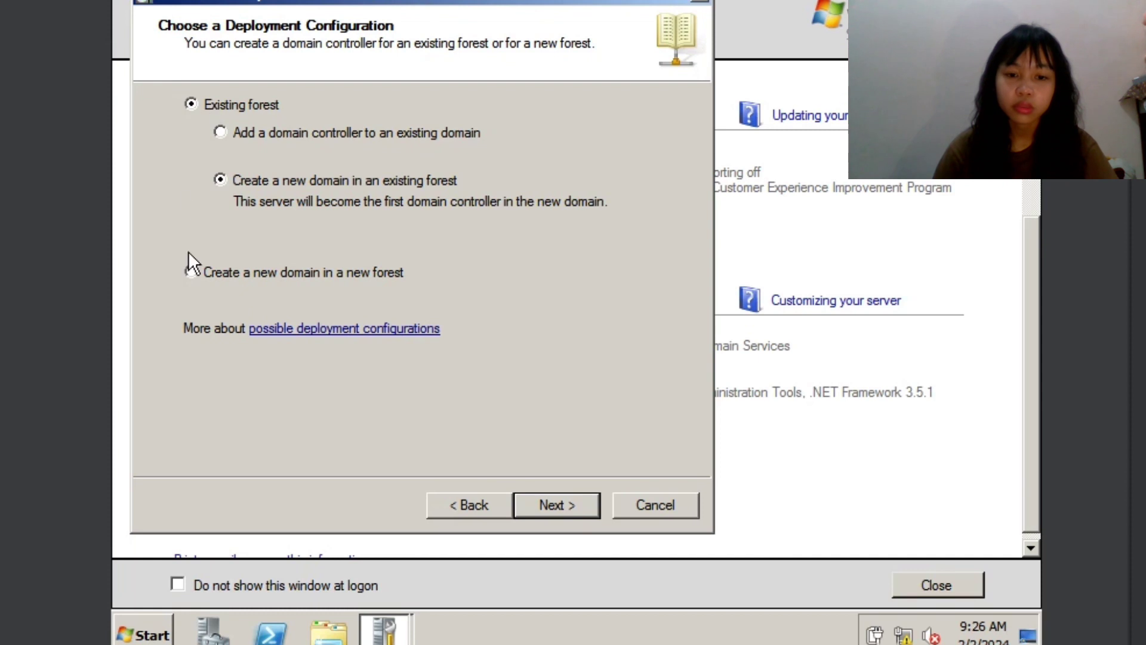
Choose to create a new domain in a new forest, naming the root domain with the account owner's first name followed by .com
click(191, 272)
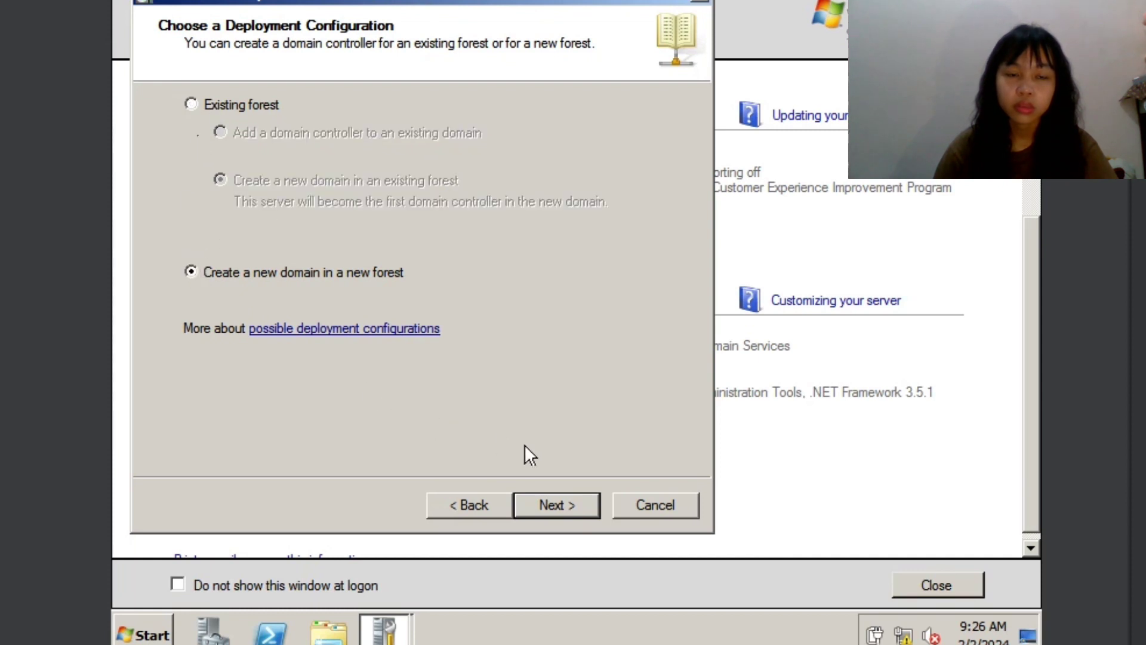
click(556, 507)
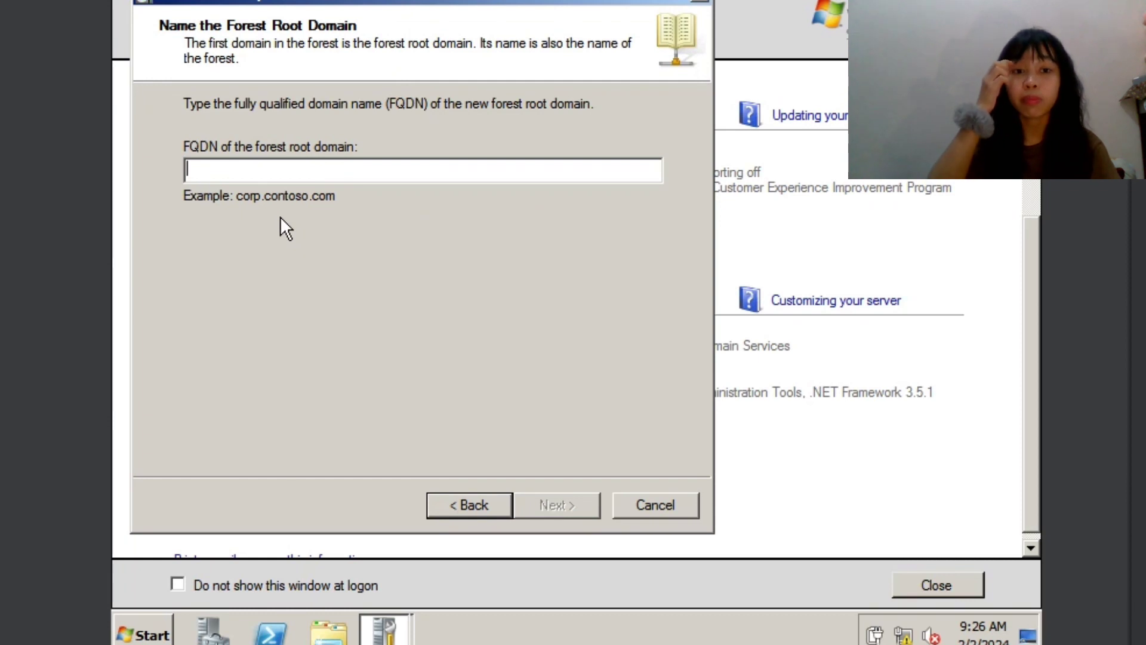
text(roschel)
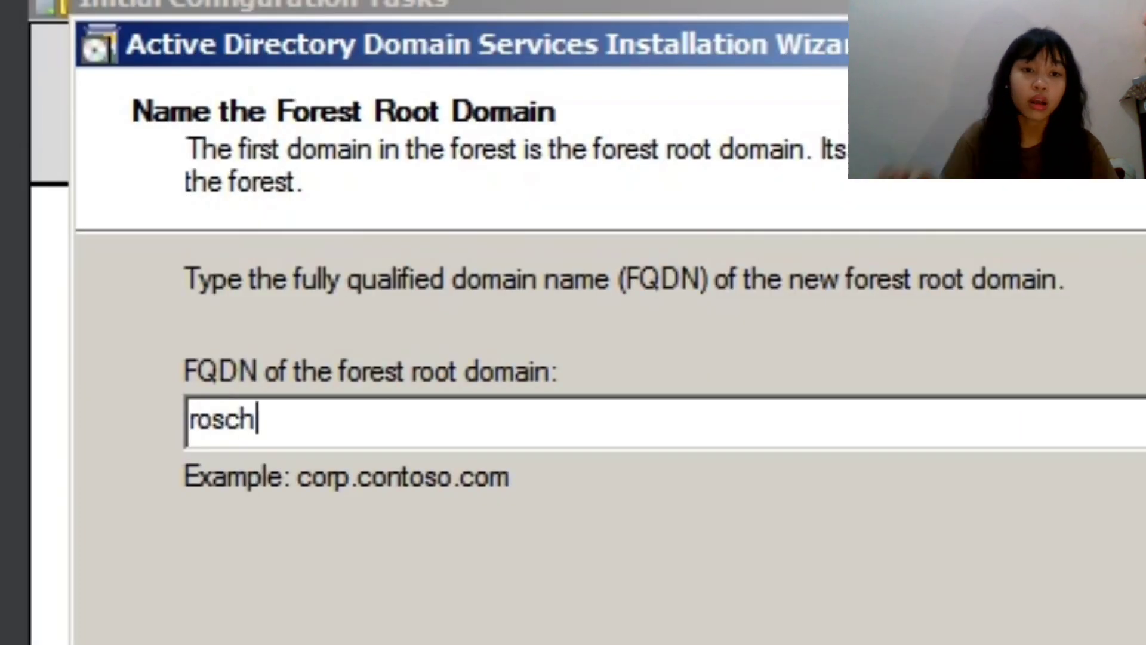
text(.com)
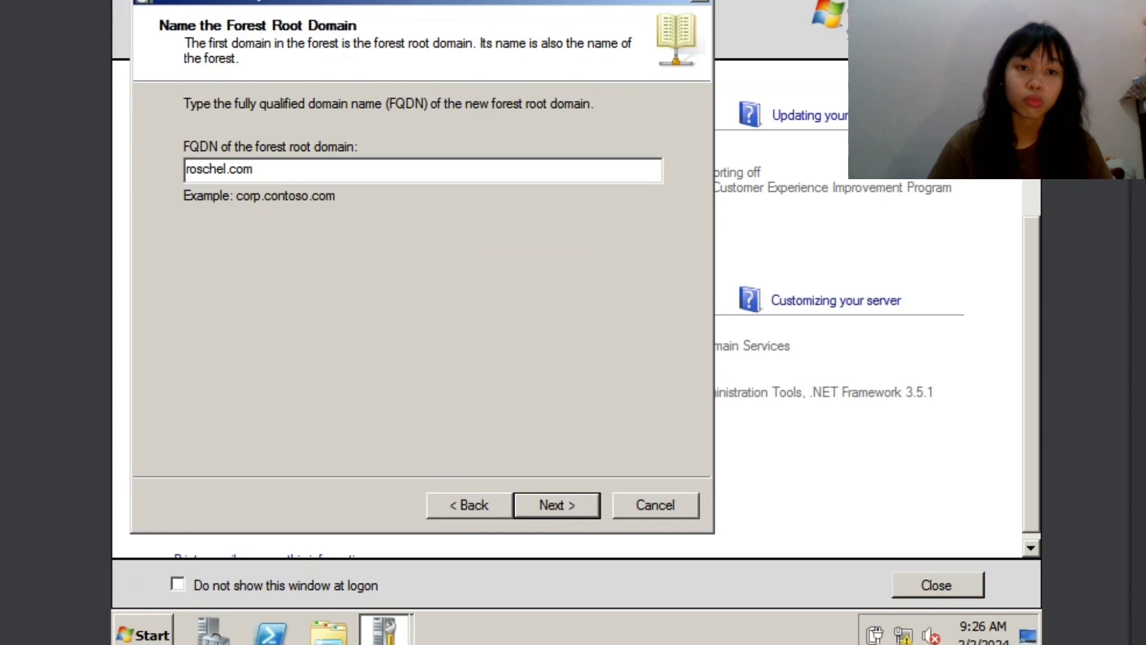
key(Return)
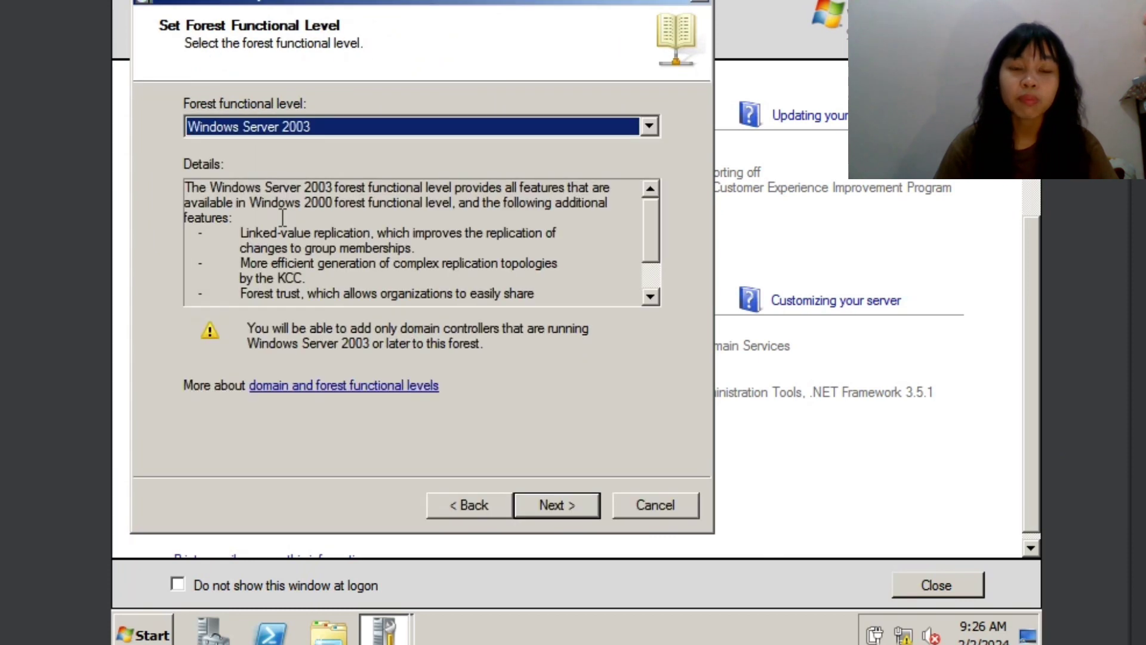
Set the forest functional level to Windows Server 2008 R2 and continue to the additional domain controller options
click(499, 120)
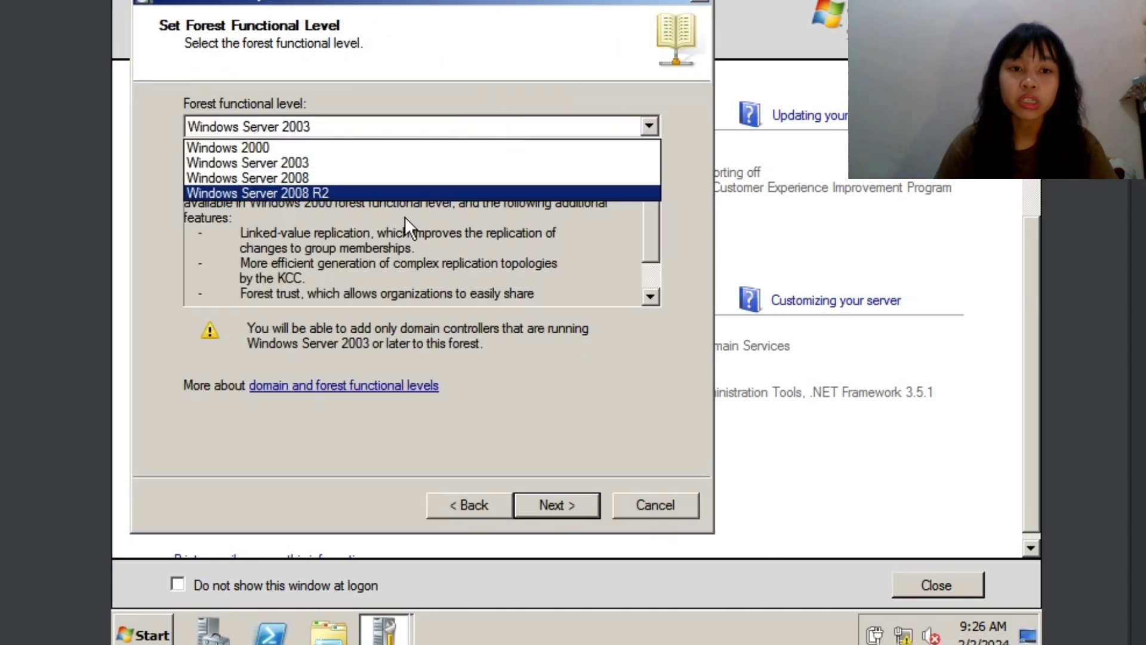
click(414, 192)
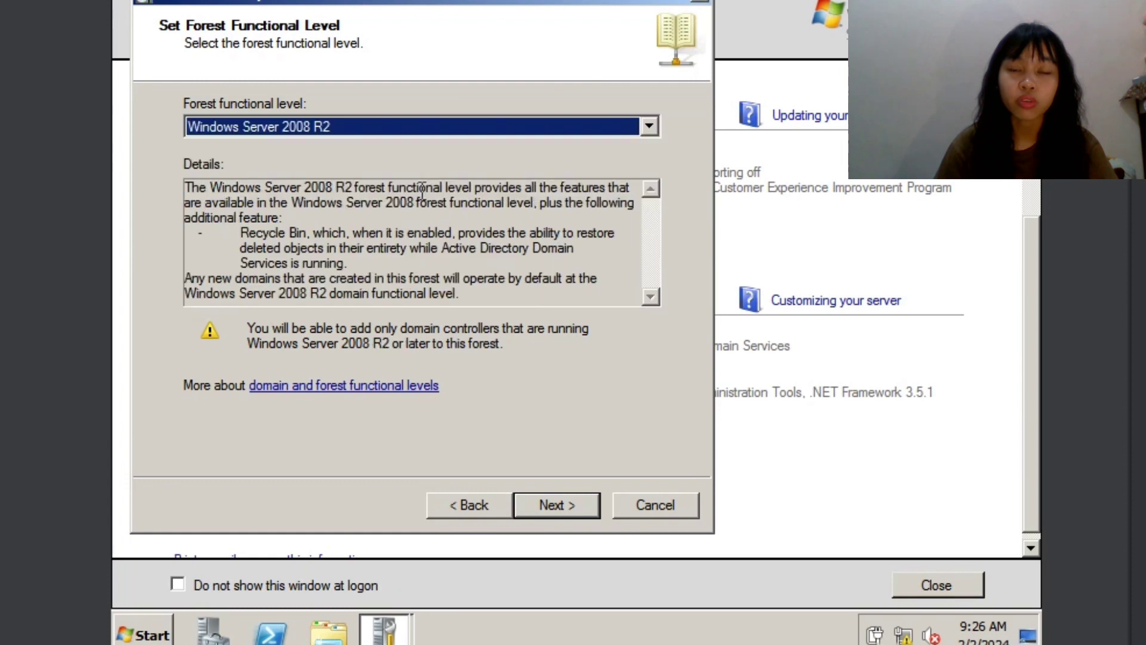
click(558, 500)
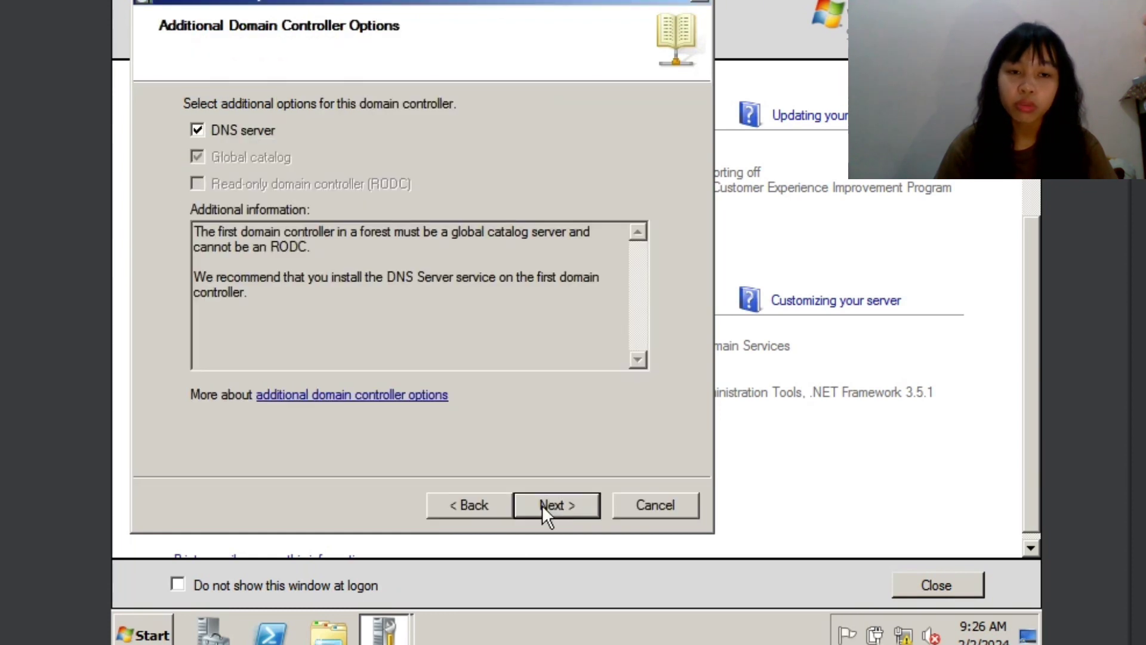
Keep the DNS server option, proceed without a DNS delegation, and accept the default database, log files and SYSVOL folders
click(542, 505)
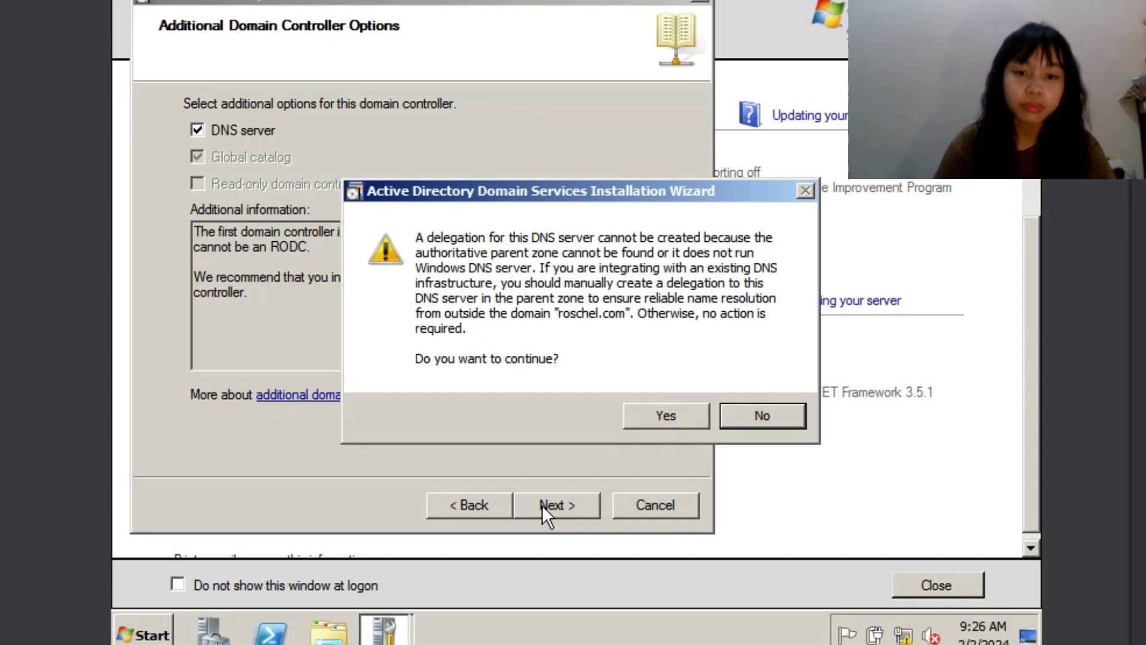
click(659, 418)
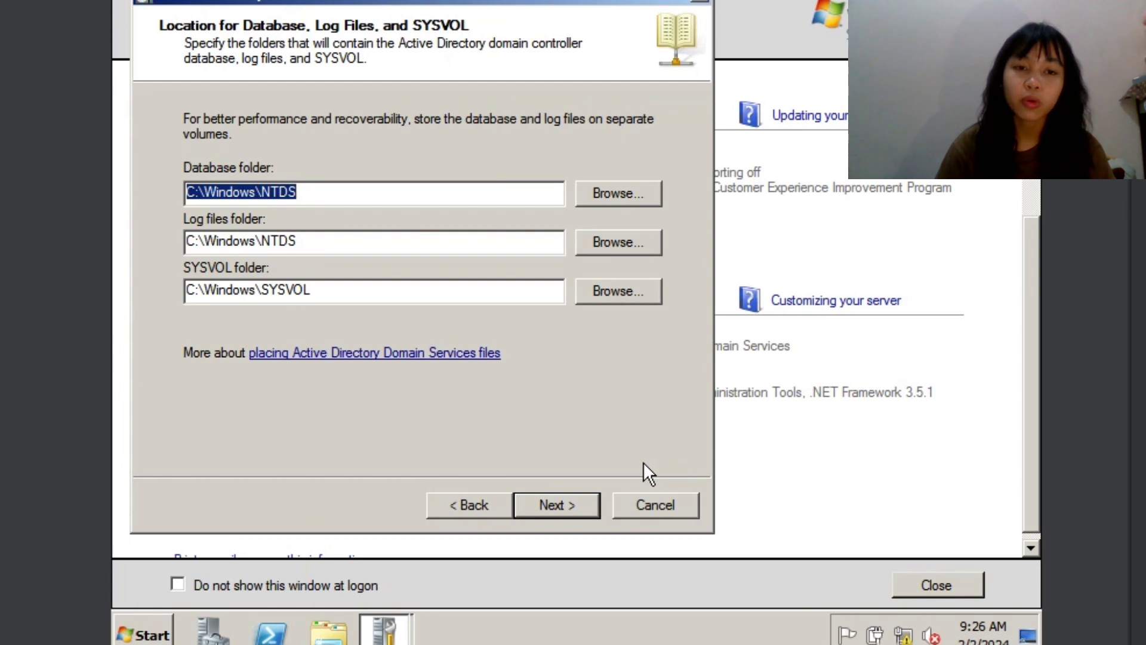
click(542, 501)
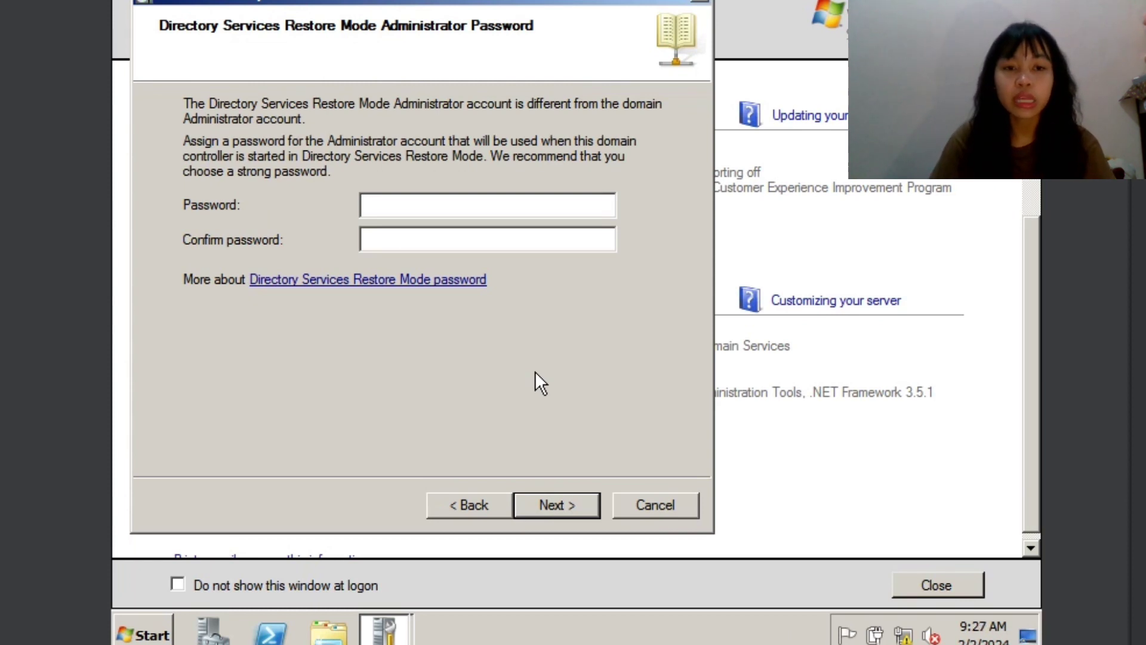
Try to enter and confirm the Directory Services Restore Mode Administrator password
key(Caps_Lock)
text(******)
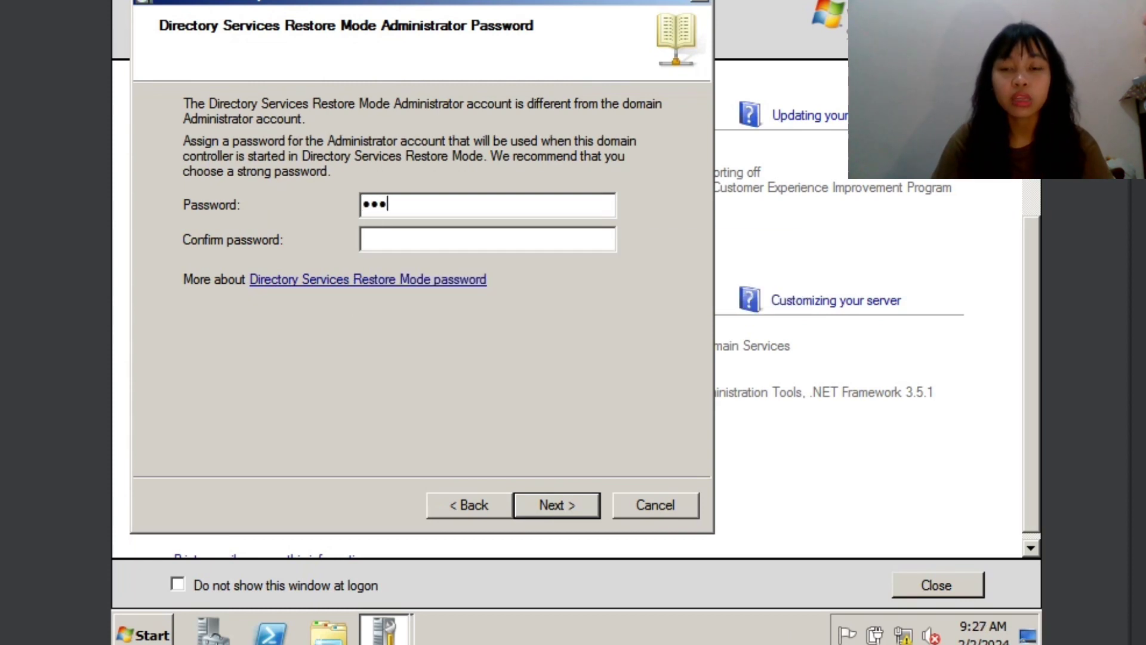
text(*****)
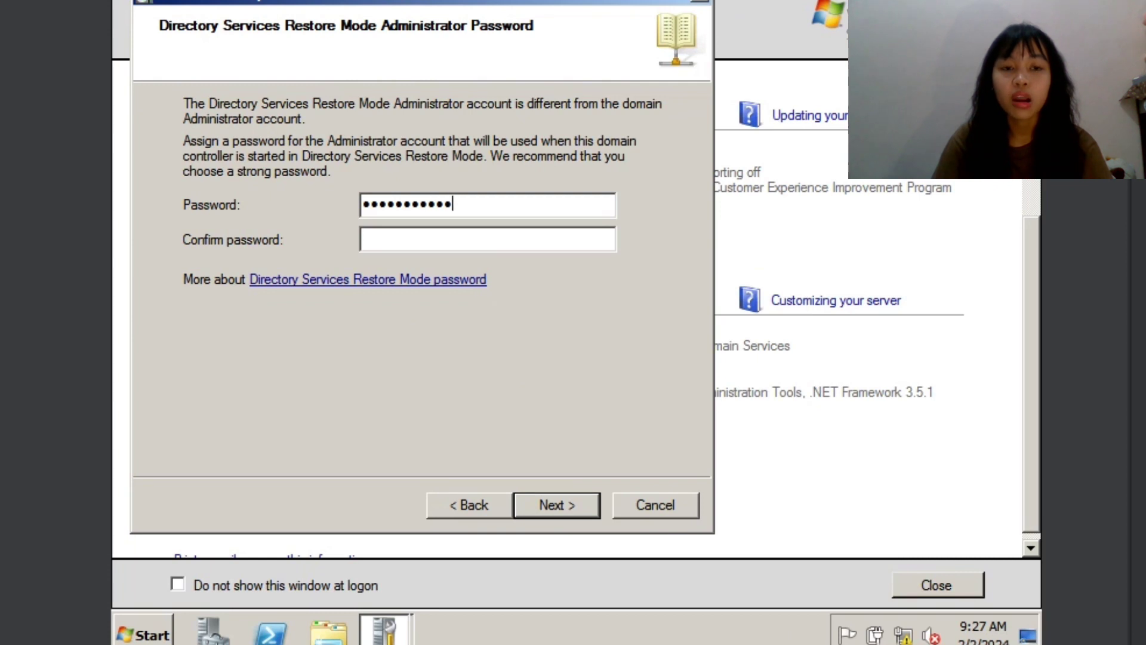
text(**)
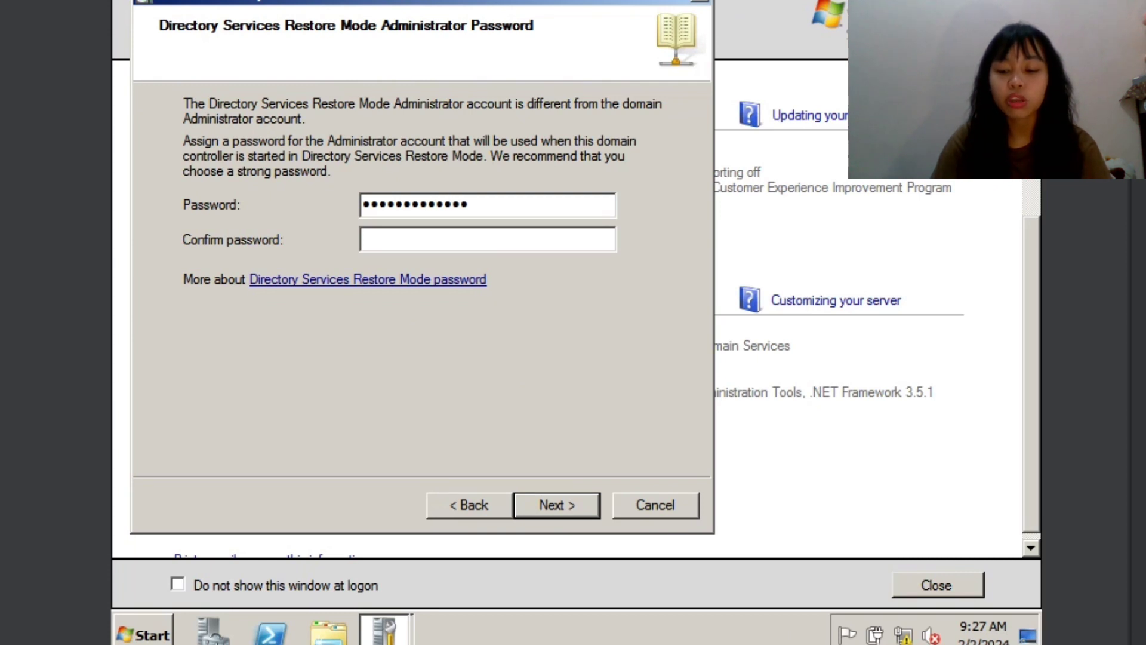
key(BackSpace)
text(***)
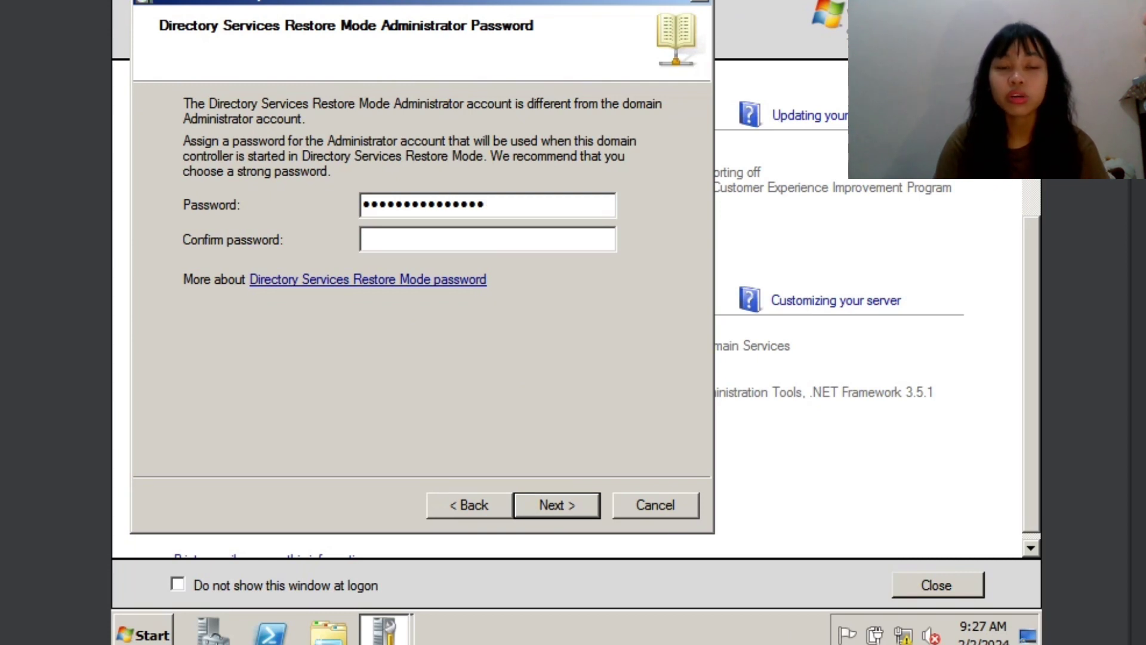
text(****)
key(Tab)
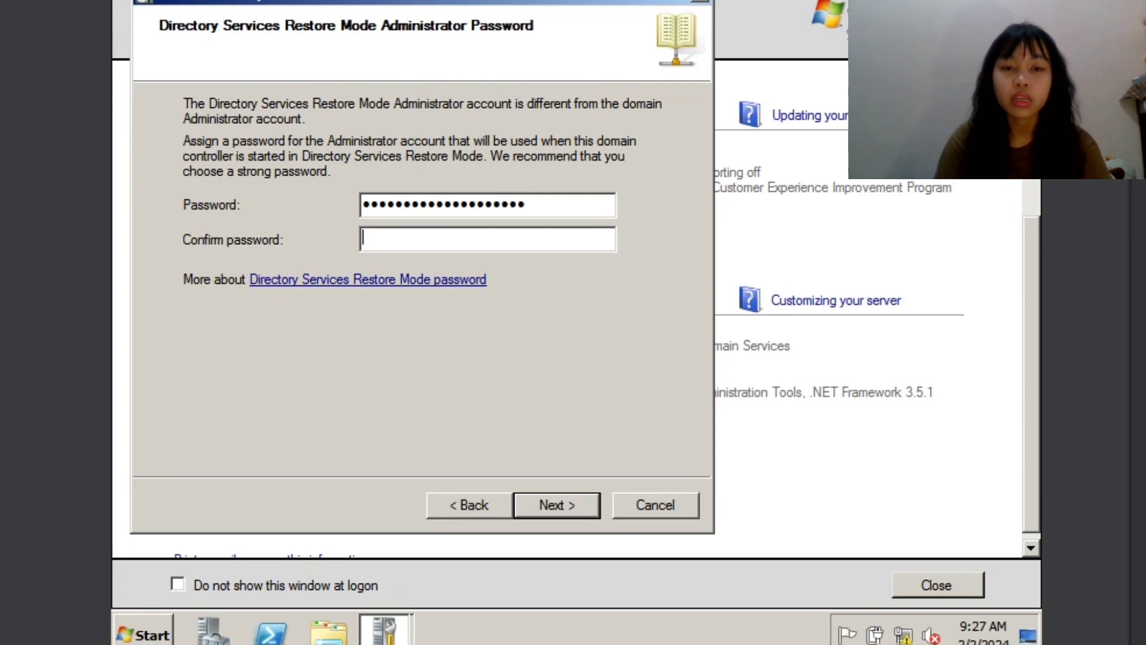
key(ctrl+v)
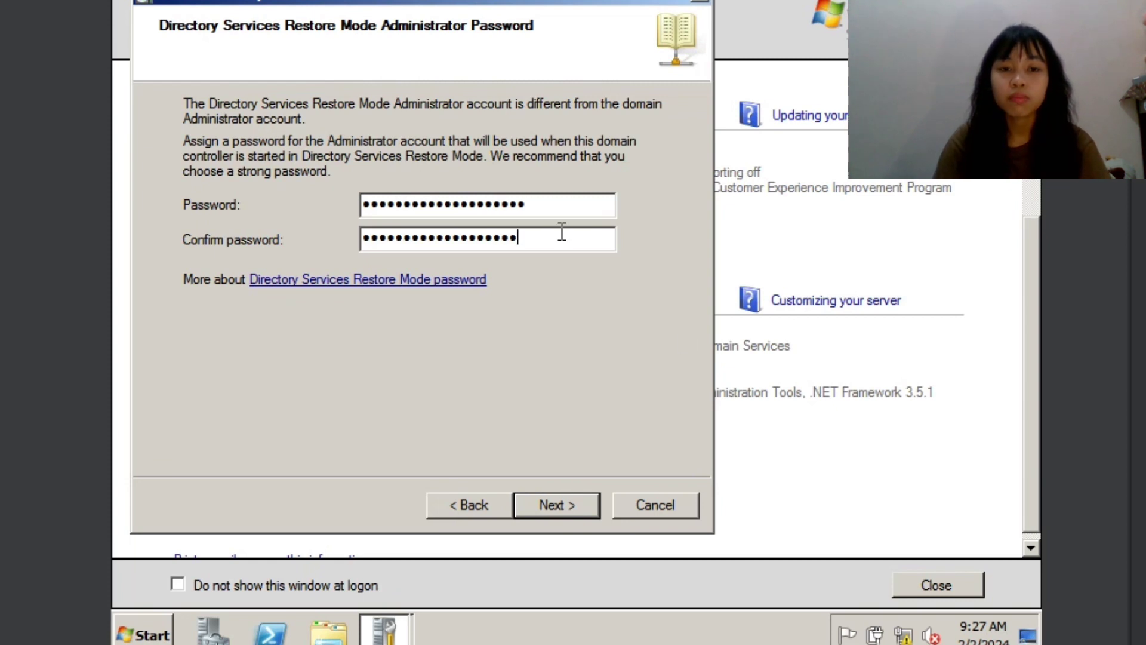
Replace the Restore Mode Administrator password, try to retype its confirmation, and clear the confirmation entry
double_click(525, 204)
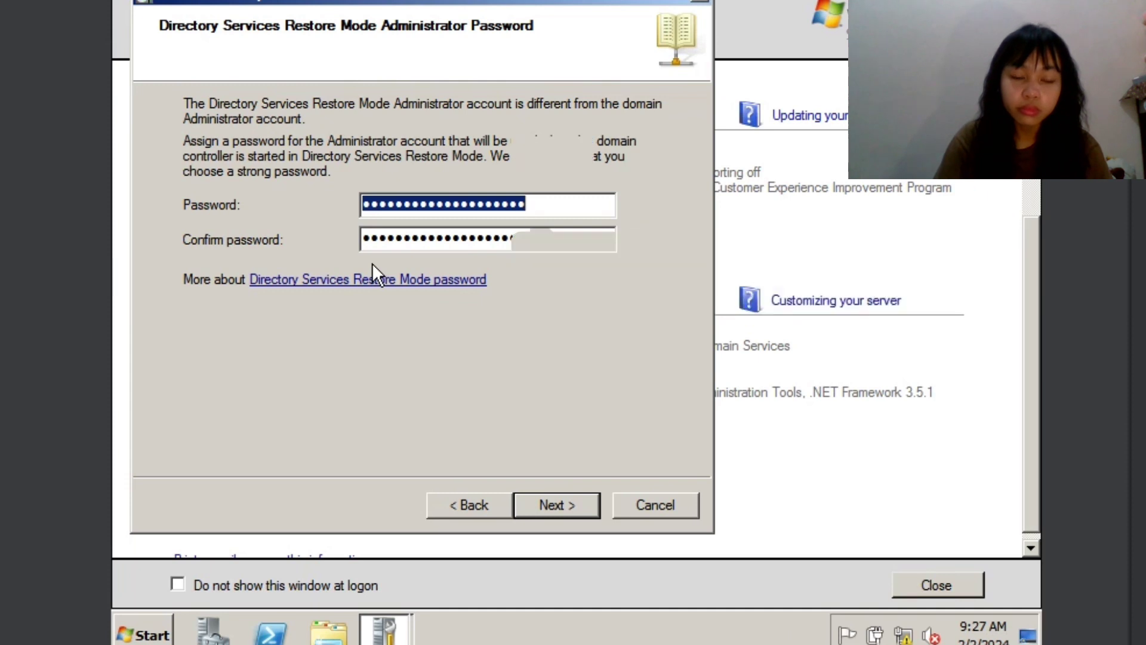
key(Caps_Lock)
text(**********)
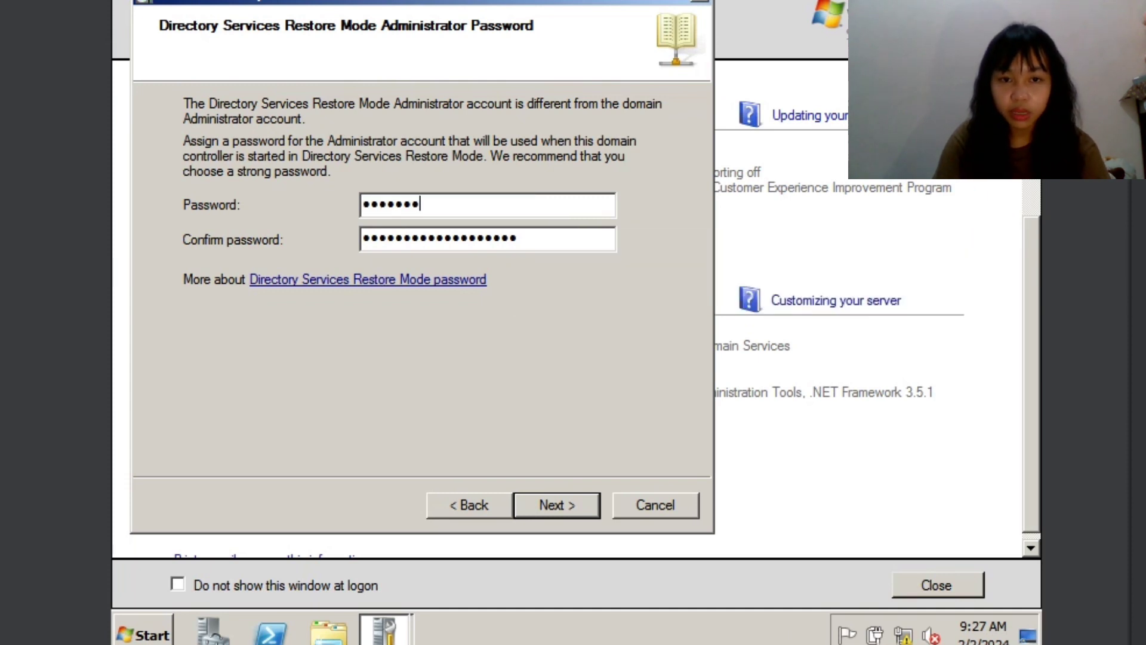
text(*******)
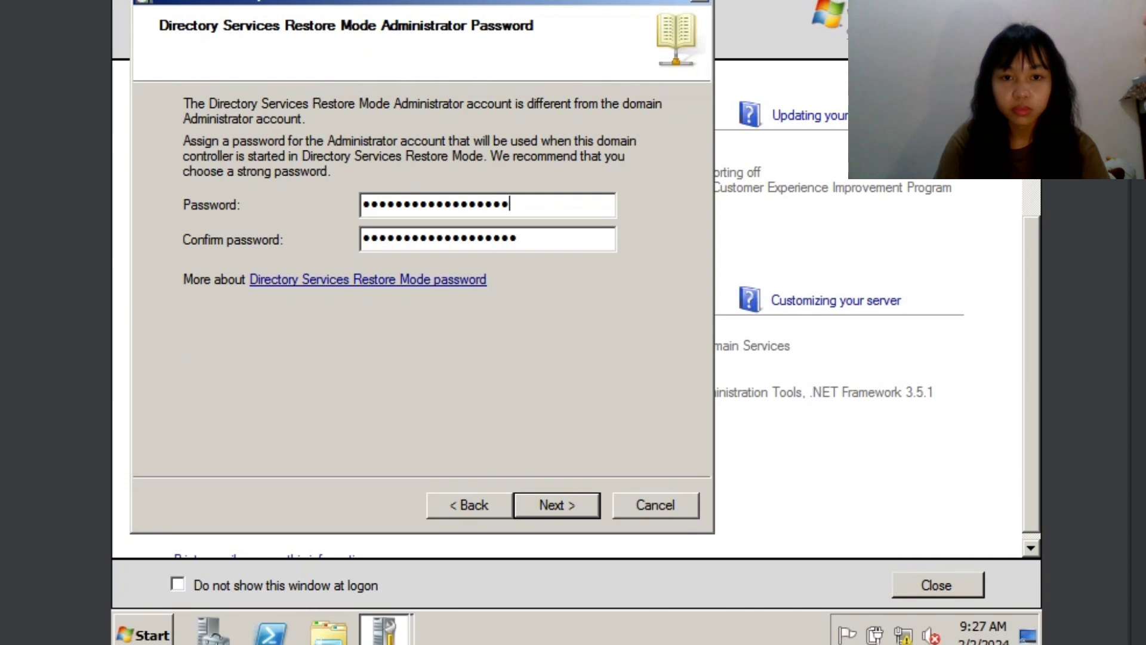
key(Tab)
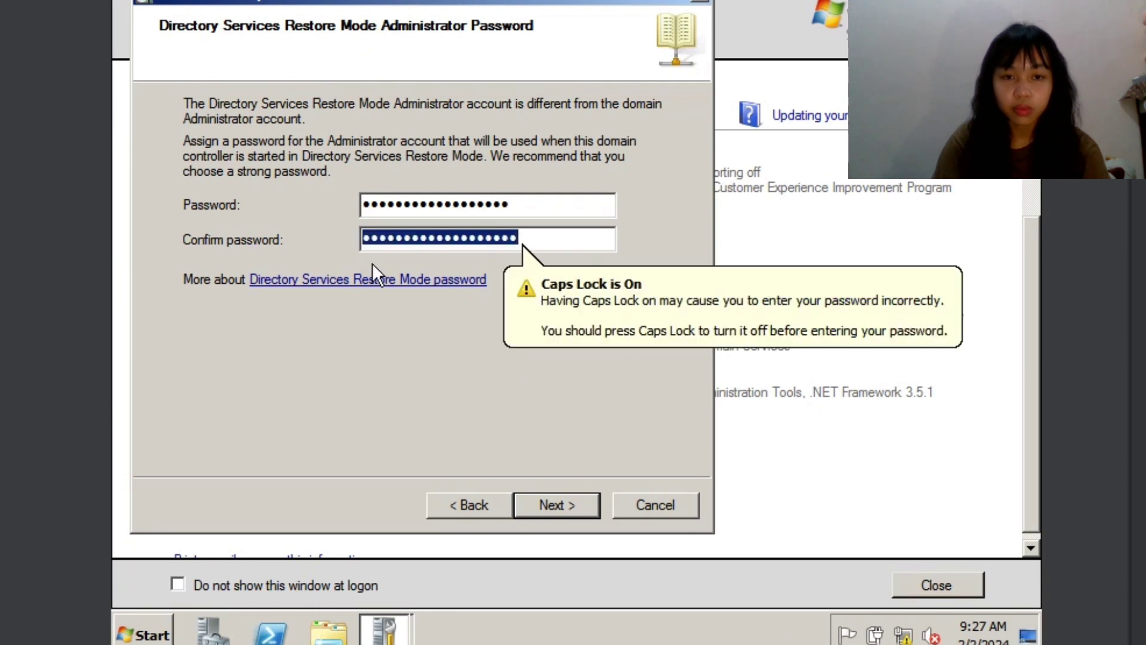
text(**********)
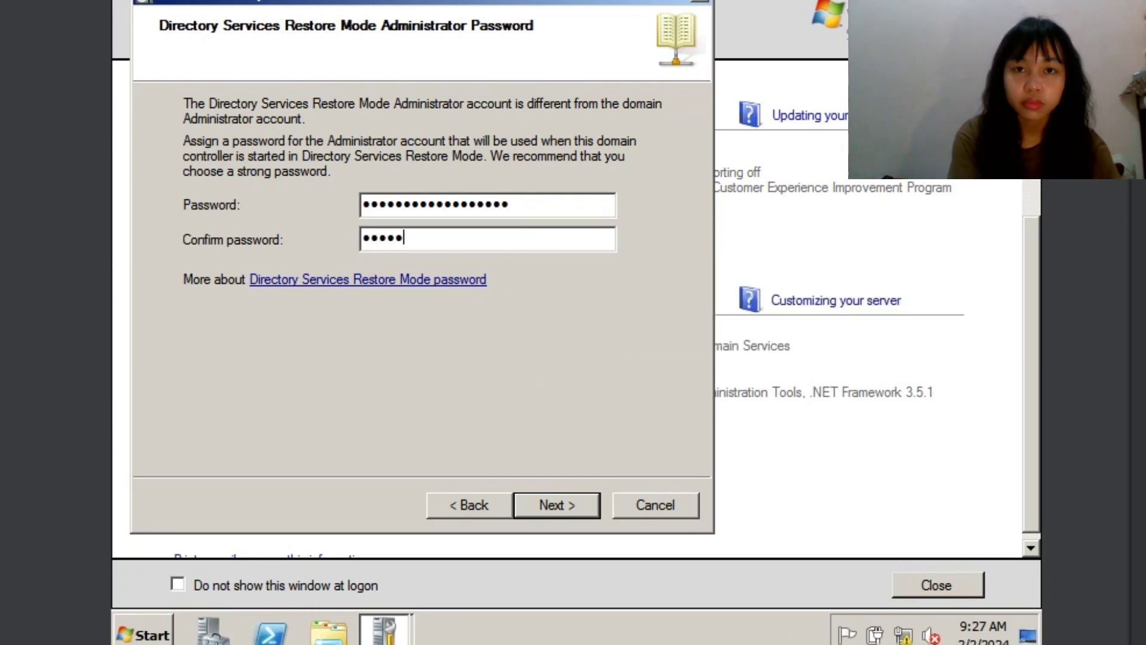
text(***)
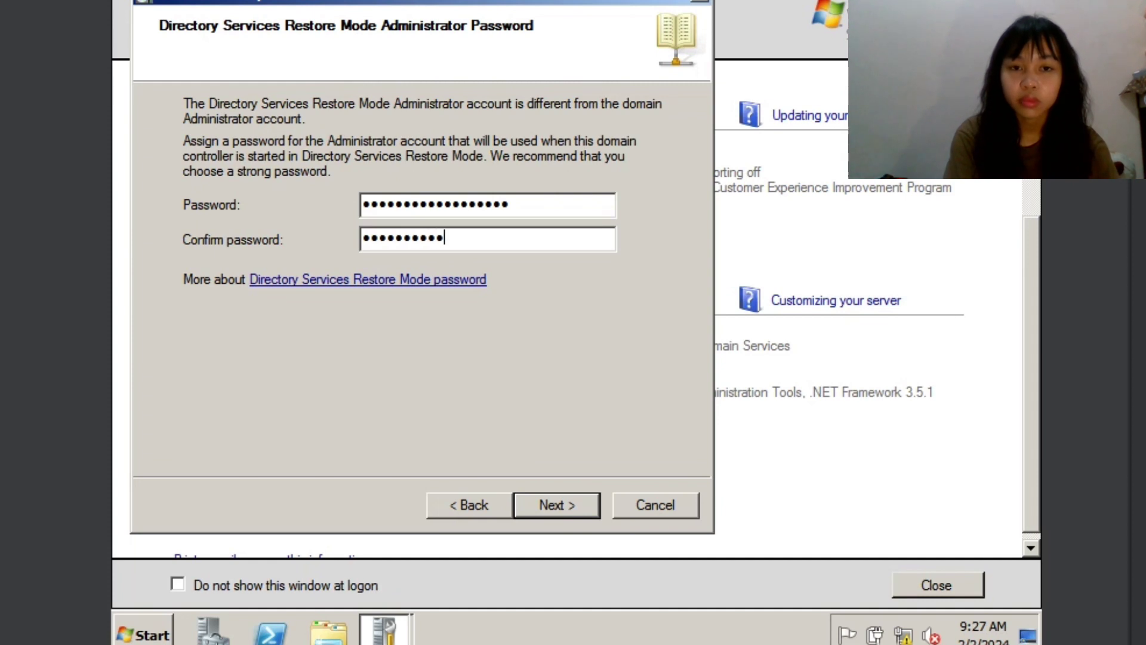
text(***)
key(BackSpace)
key(BackSpace)
key(BackSpace)
key(BackSpace)
key(BackSpace)
key(BackSpace)
key(BackSpace)
key(BackSpace)
key(BackSpace)
key(BackSpace)
key(BackSpace)
key(BackSpace)
key(BackSpace)
key(BackSpace)
key(BackSpace)
Enter the Directory Services Restore Mode Administrator password in both the confirmation and password fields and continue to the summary
text(******)
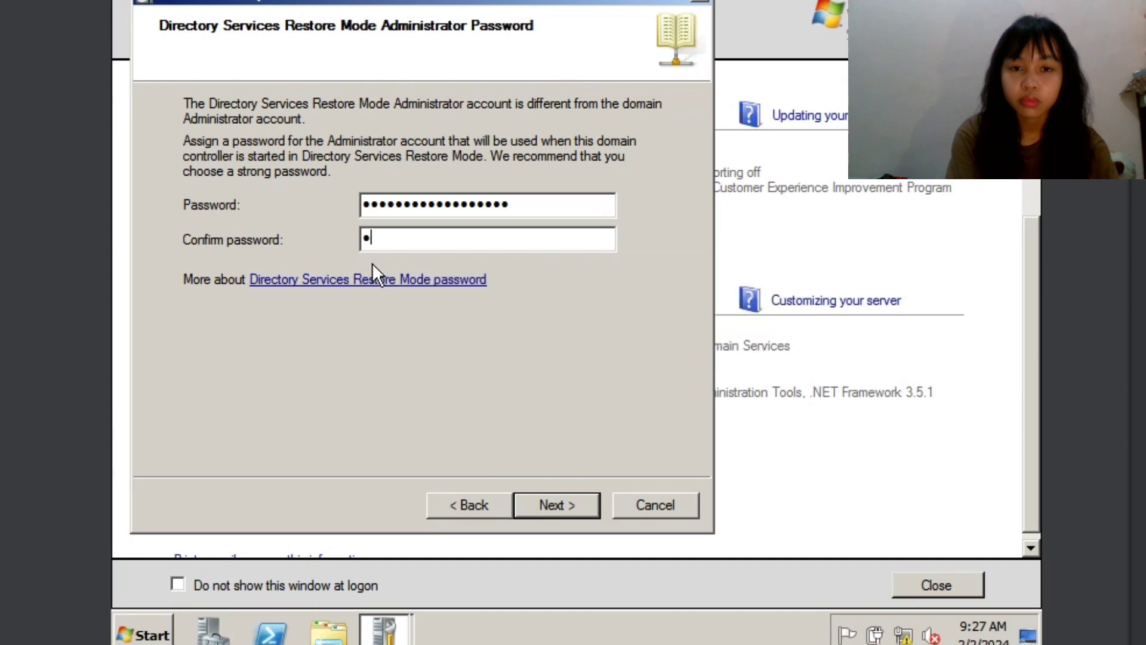
text(*****)
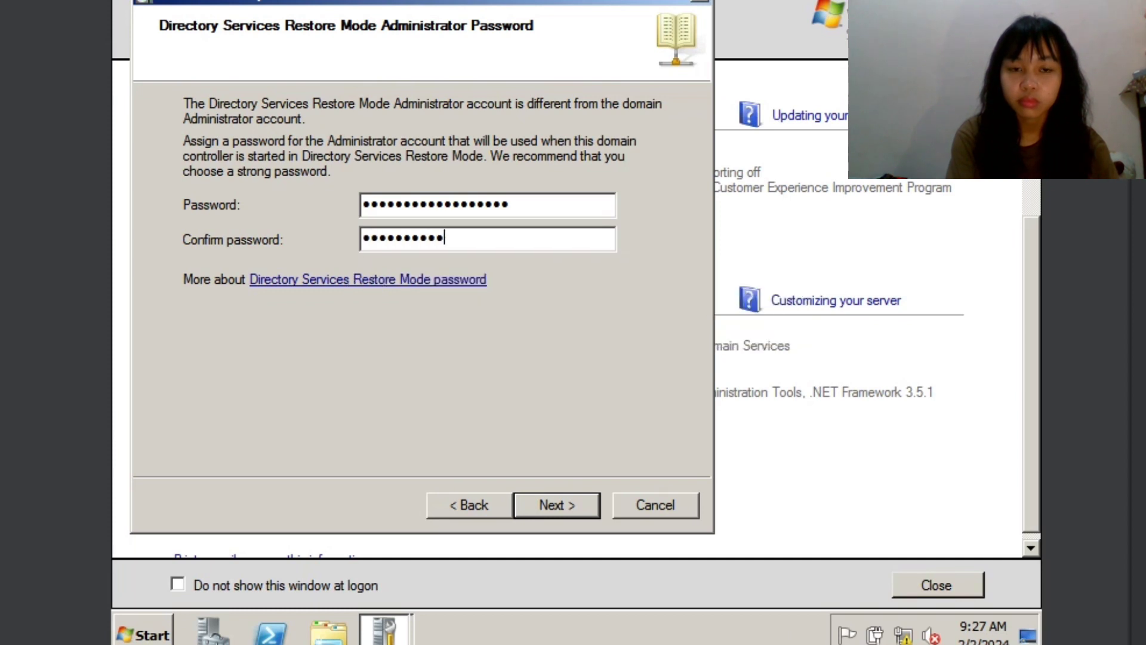
text(*******)
double_click(422, 203)
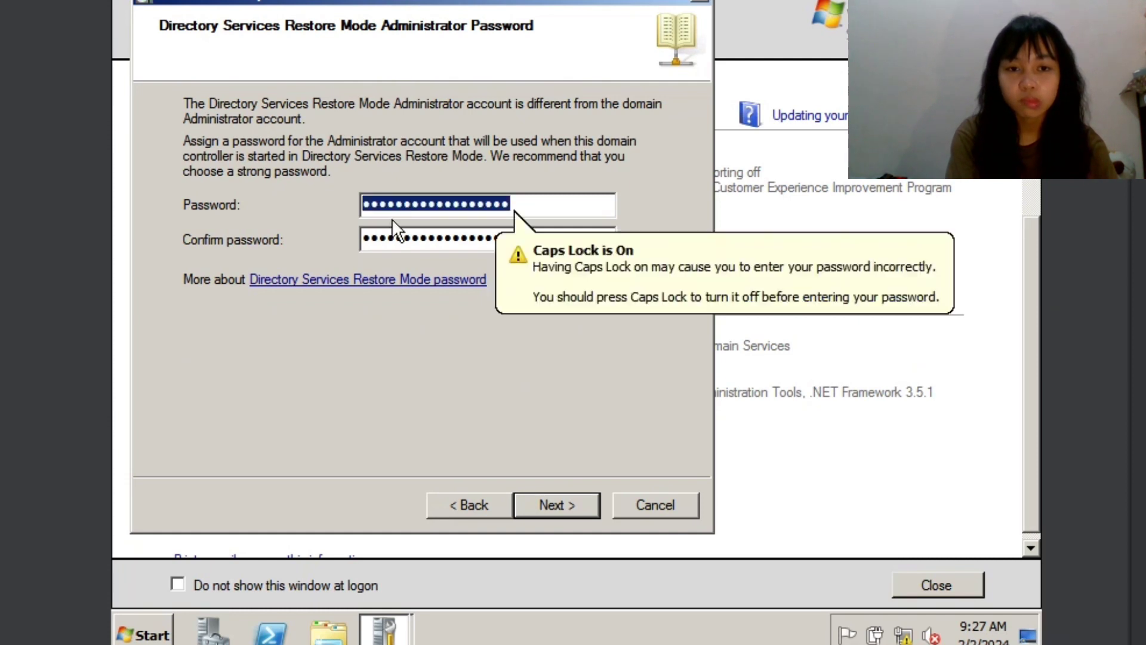
text(***********)
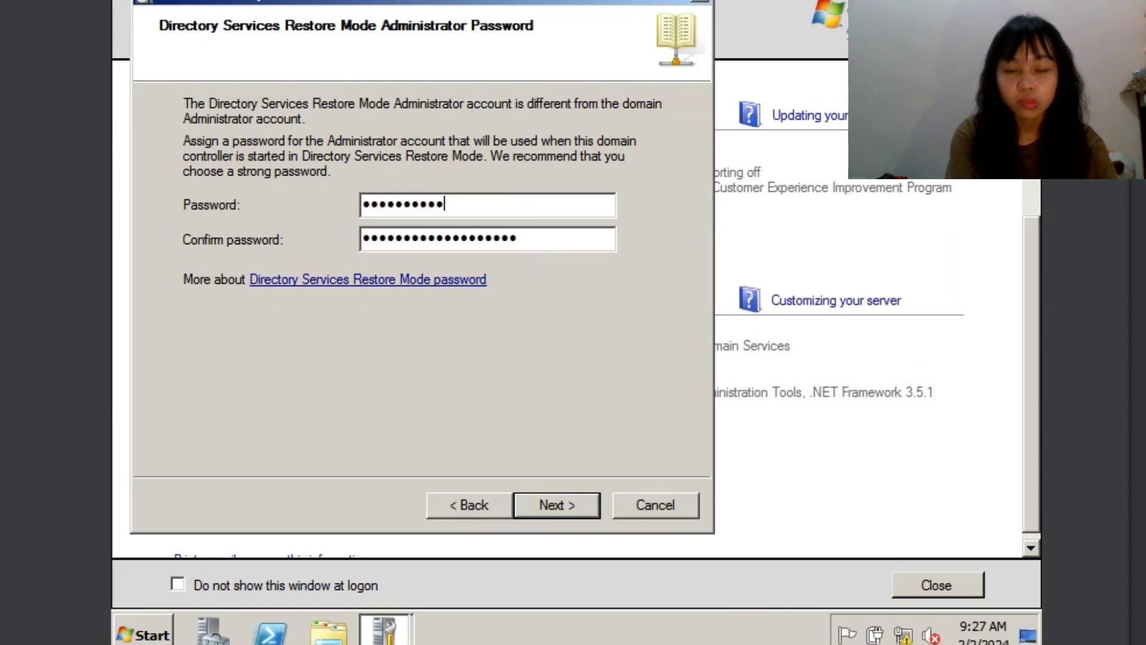
text(*******)
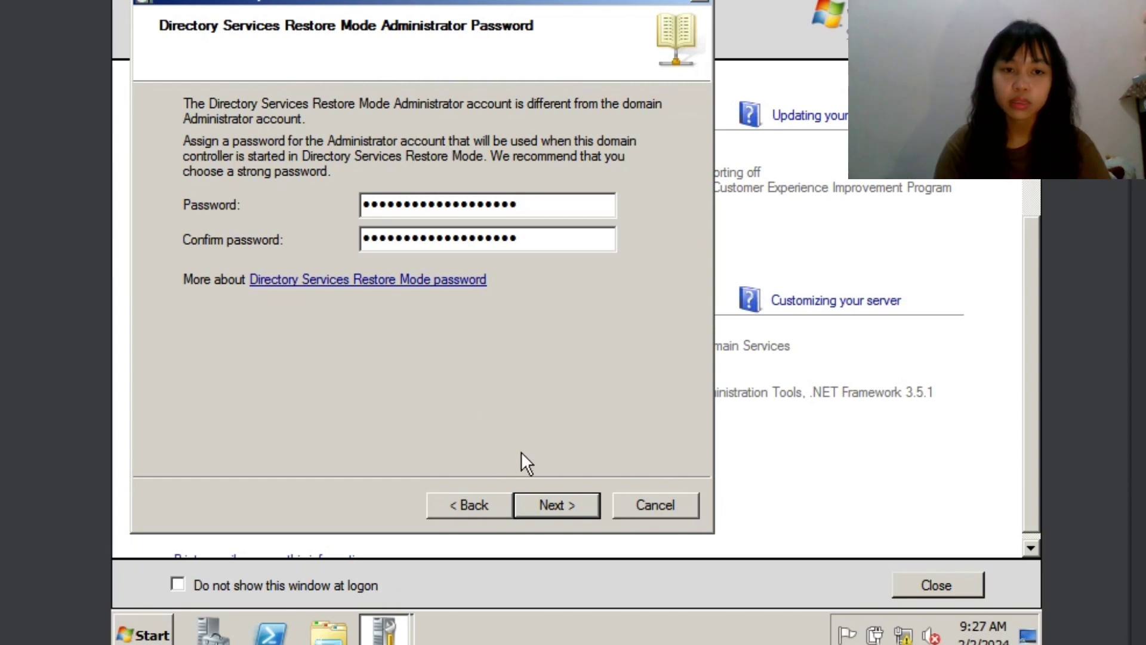
click(554, 506)
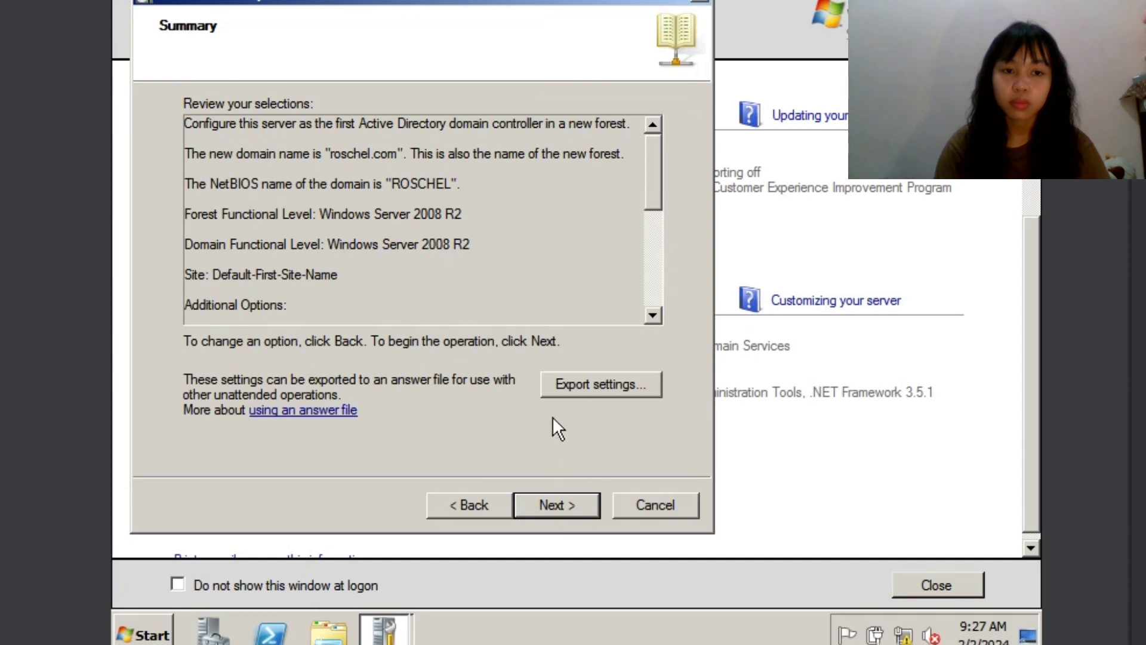
Run the Active Directory Domain Services installation with the reviewed settings, finish the wizard and restart the server
click(538, 506)
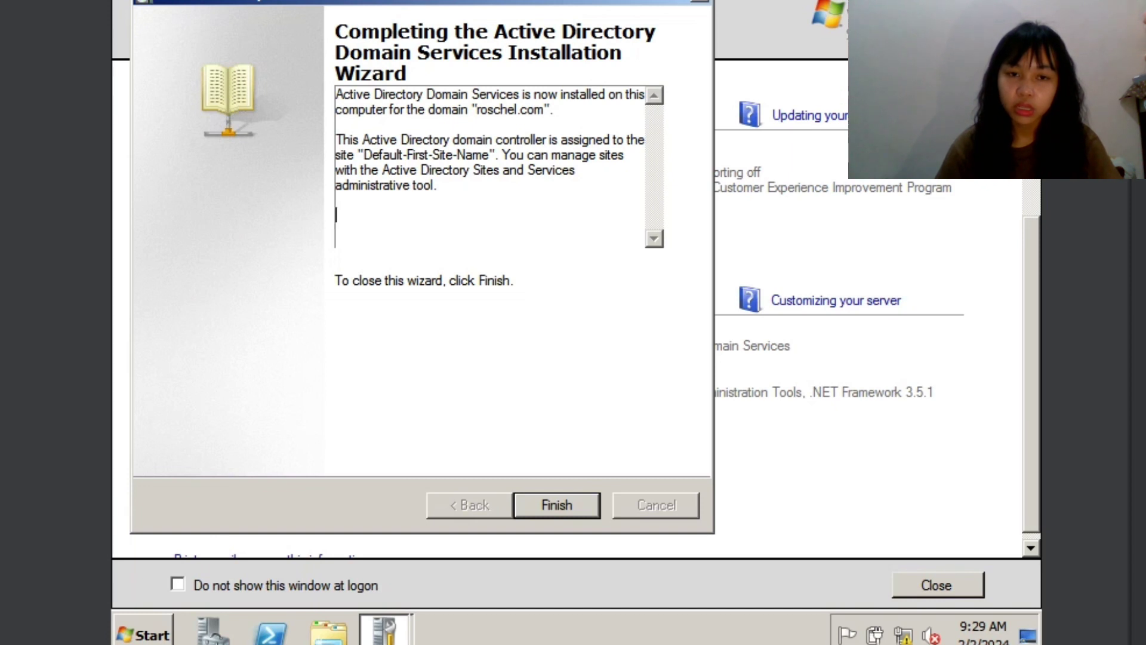
click(593, 502)
click(547, 335)
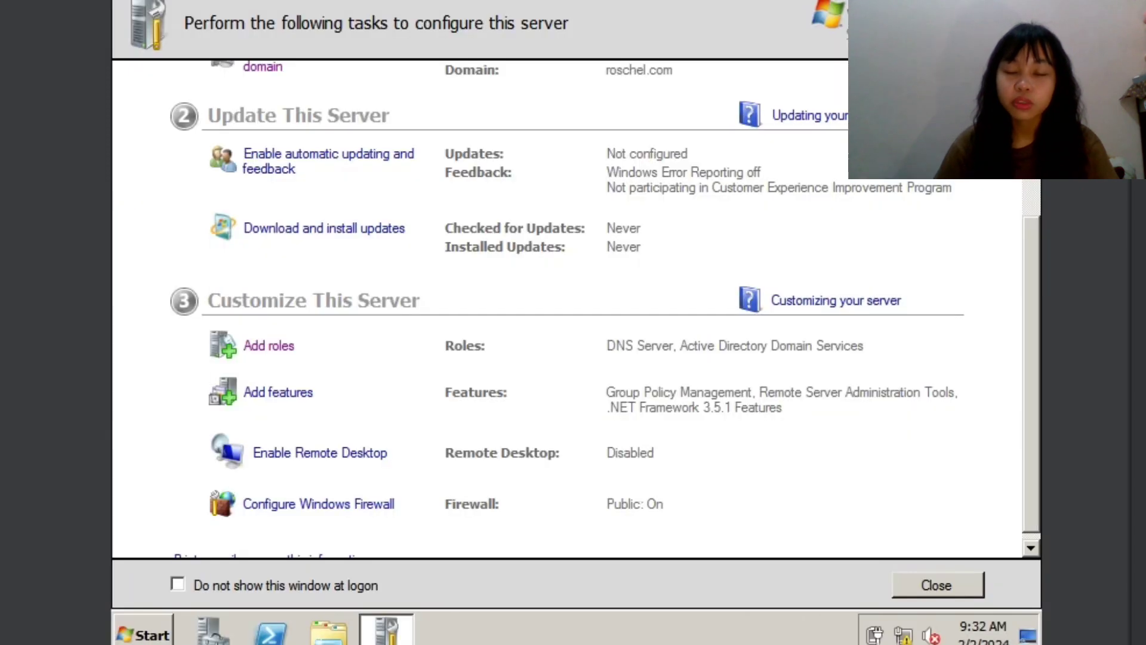
Review the server's time zone, network, computer name, domain, update, role and feature settings in the configuration tasks overview and close it
scroll(878, 385, up, 3)
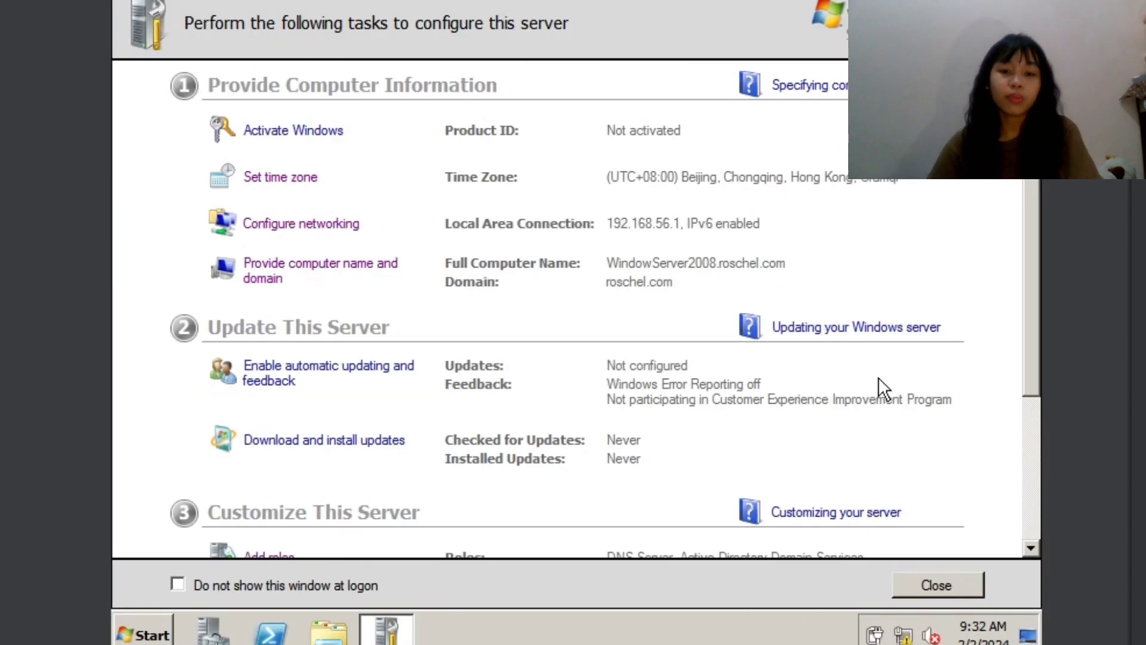
scroll(879, 377, down, 3)
scroll(893, 338, up, 1)
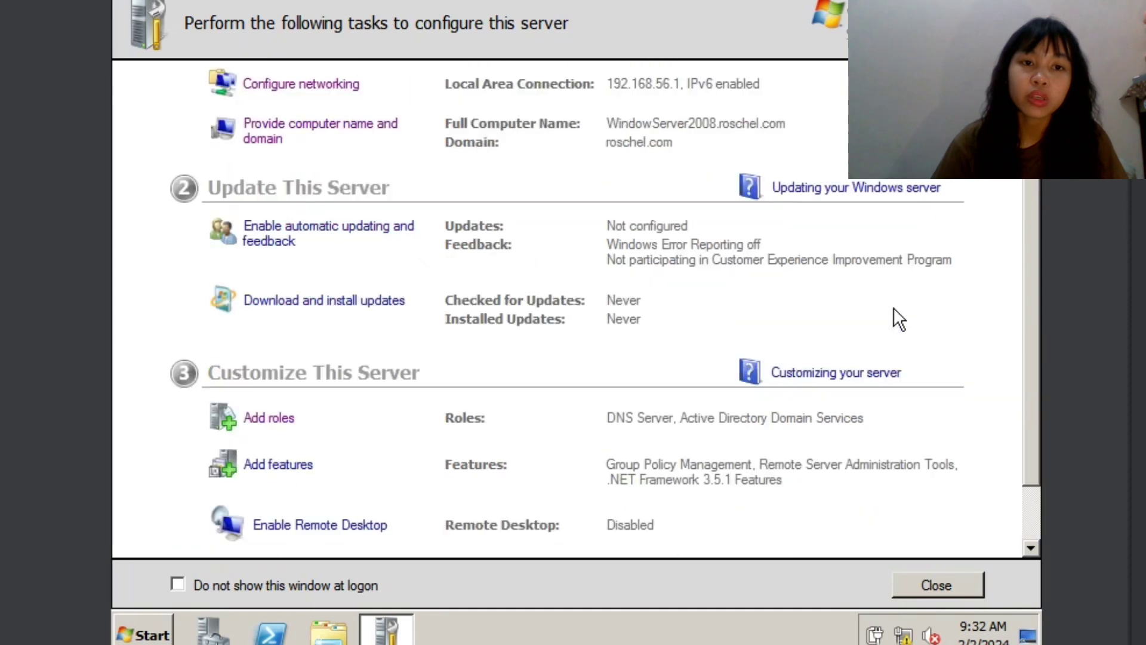
scroll(893, 307, down, 1)
scroll(743, 203, up, 3)
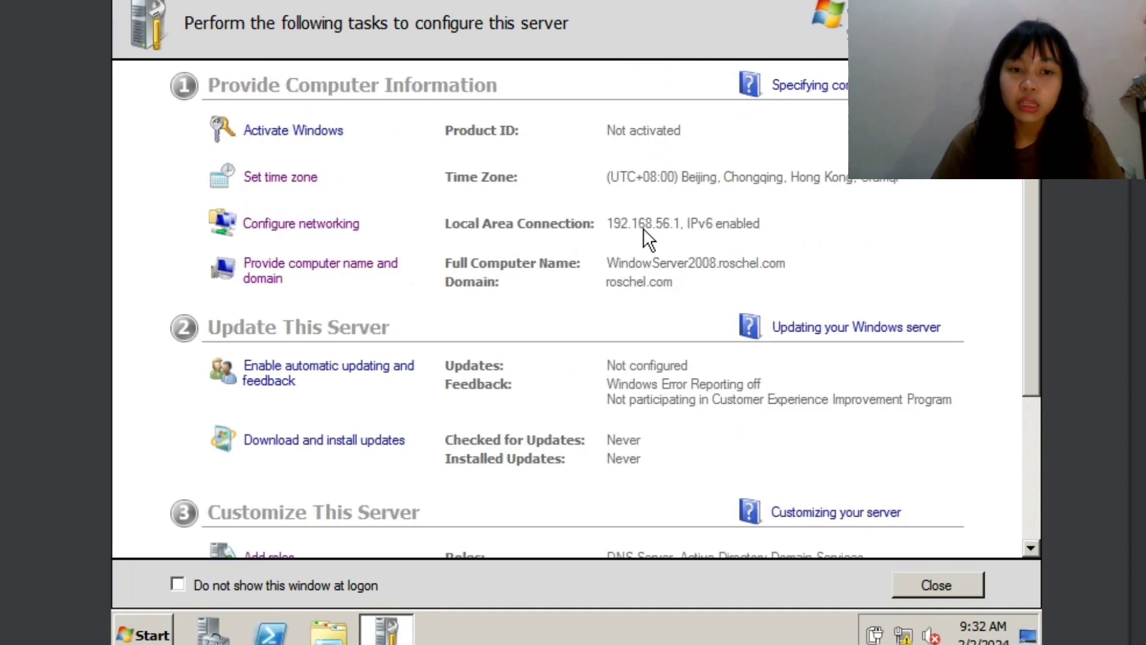
scroll(709, 237, down, 3)
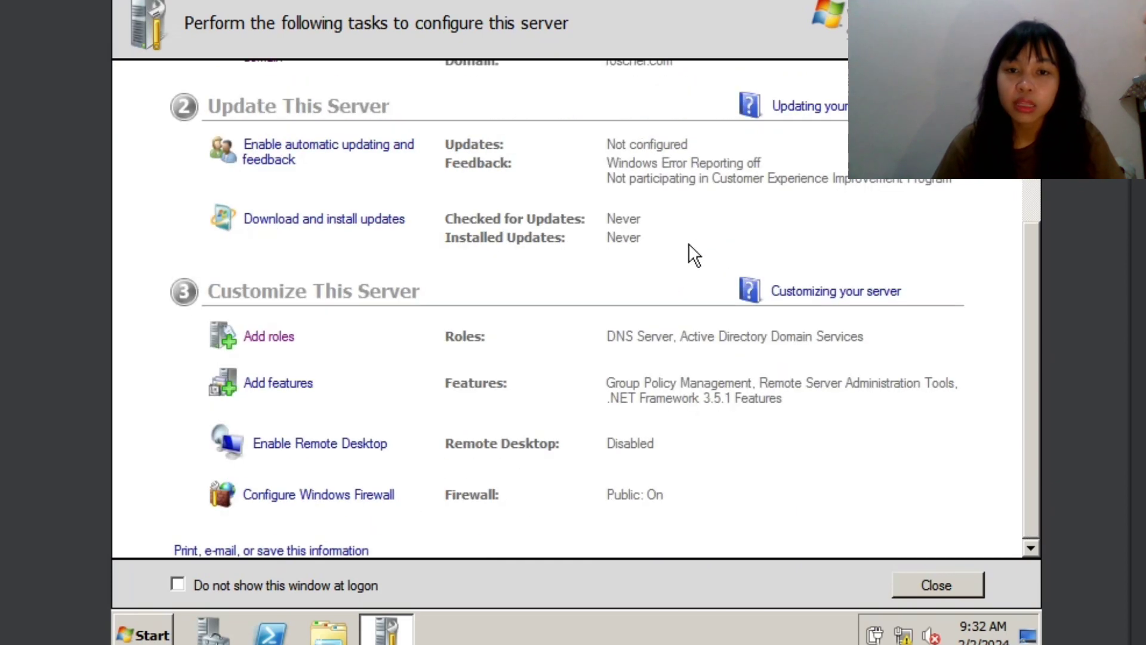
scroll(313, 229, up, 2)
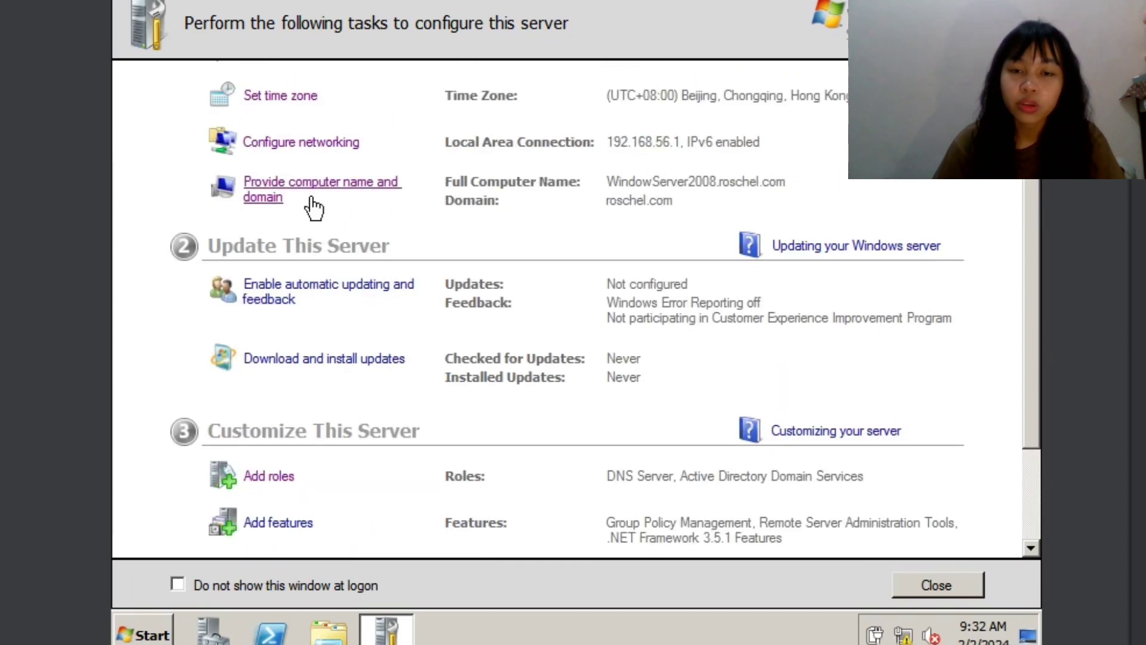
scroll(285, 256, down, 2)
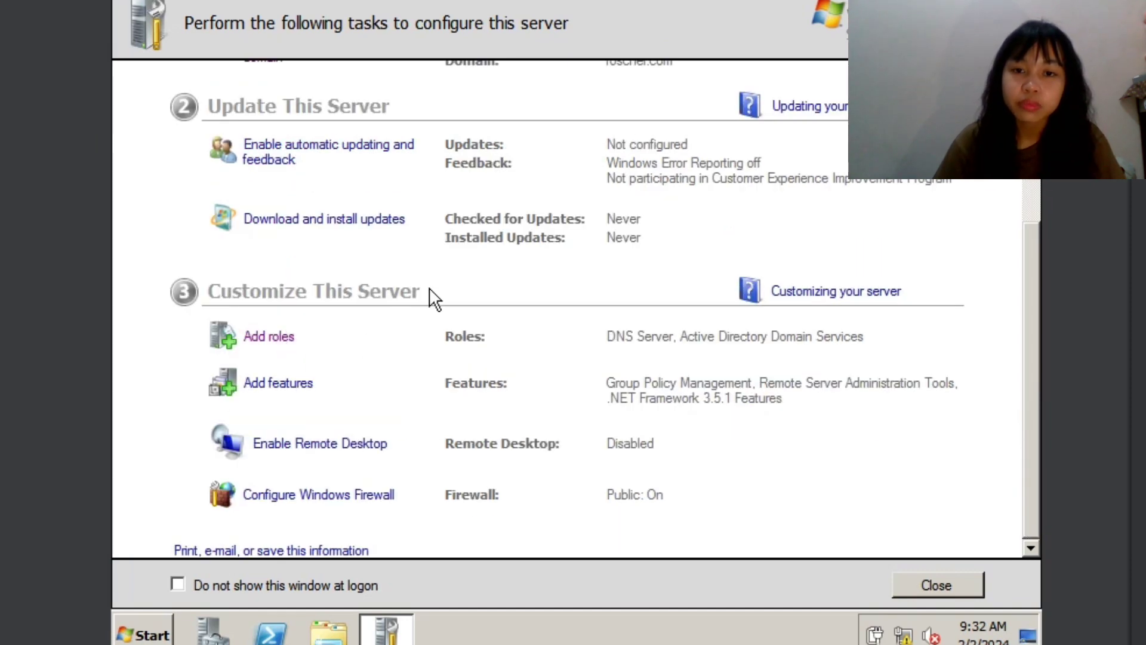
scroll(464, 296, up, 2)
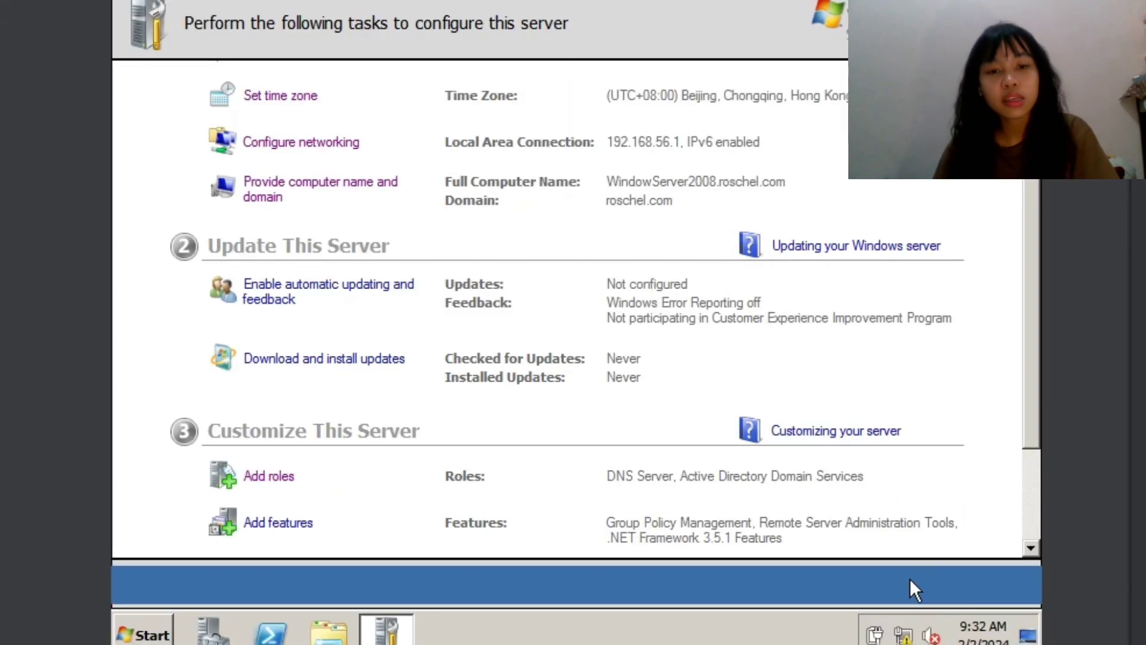
click(902, 615)
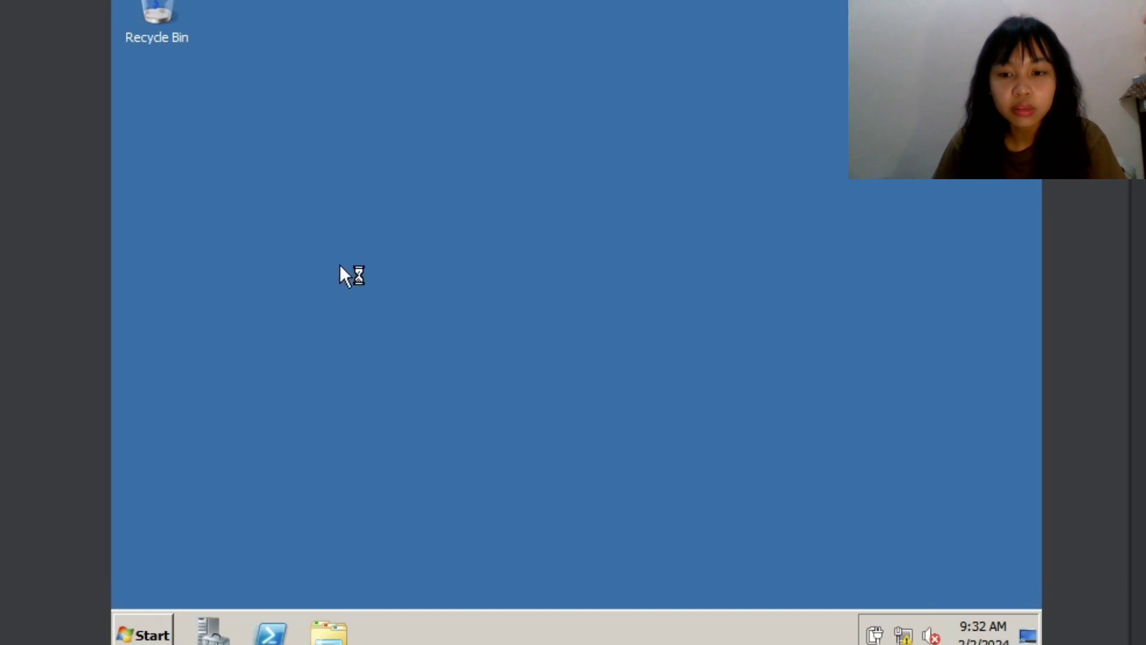